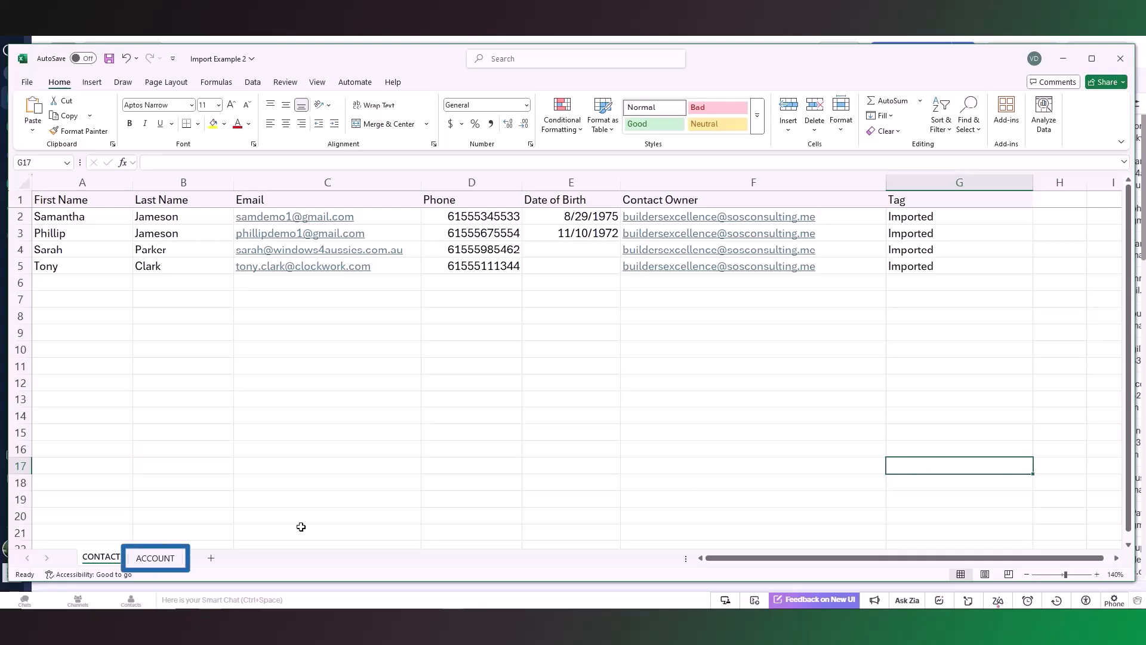
Examine the account data on the ACCOUNT sheet of the Import Example 2 workbook.
click(163, 558)
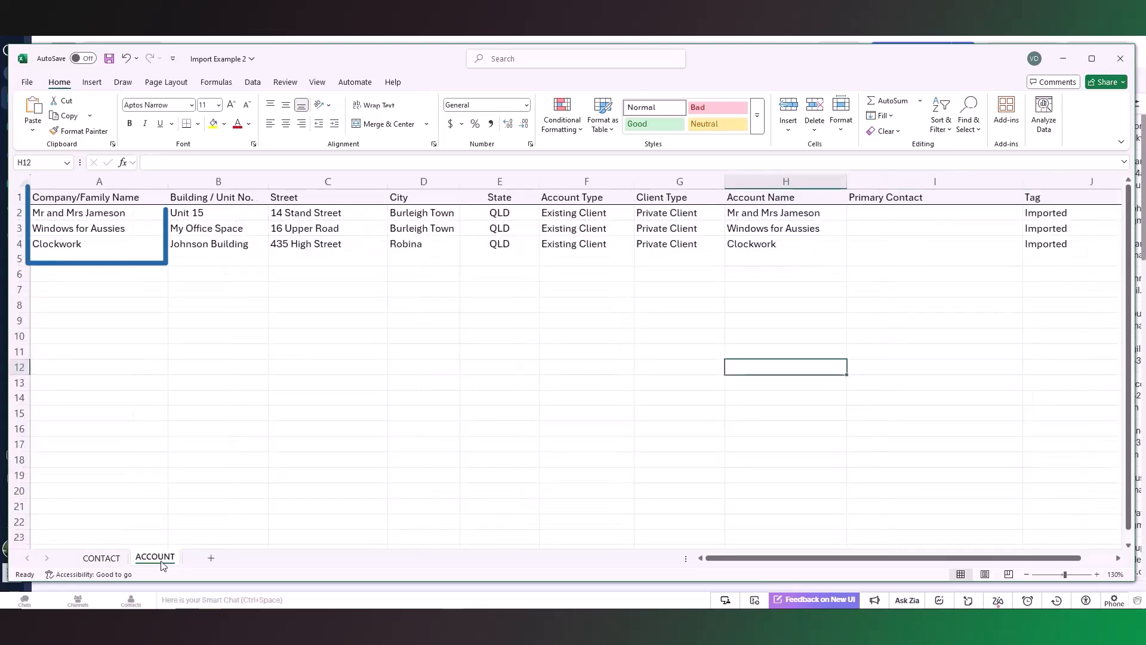
click(850, 480)
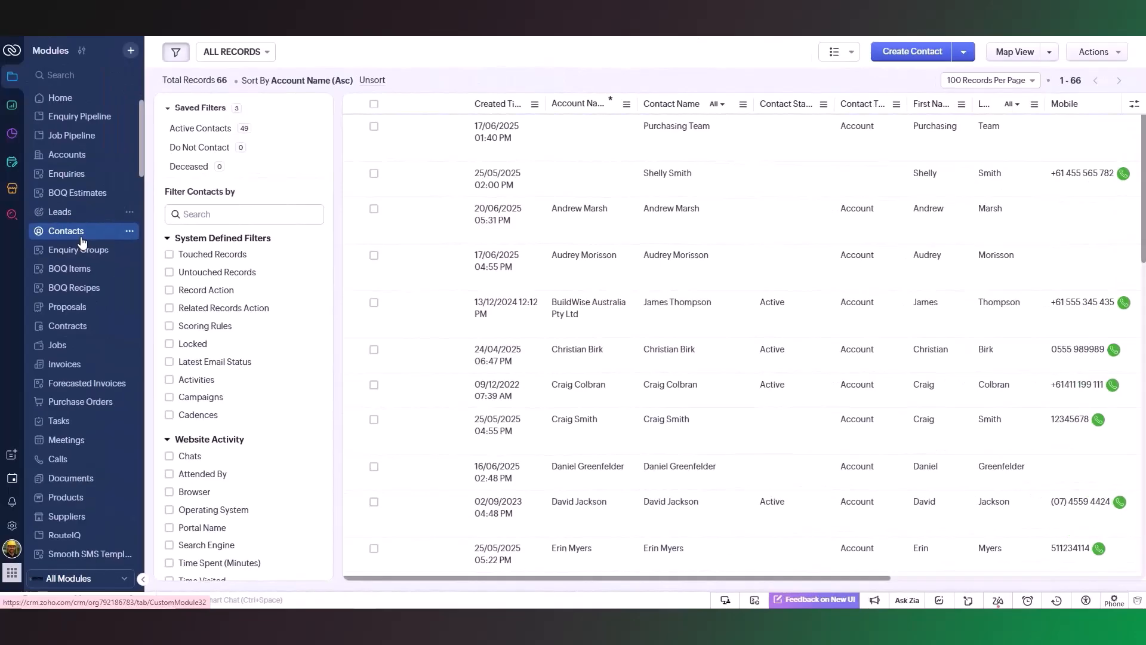
In Zoho CRM, start a Contacts import from file and upload Import Example 2.xlsx.
click(82, 239)
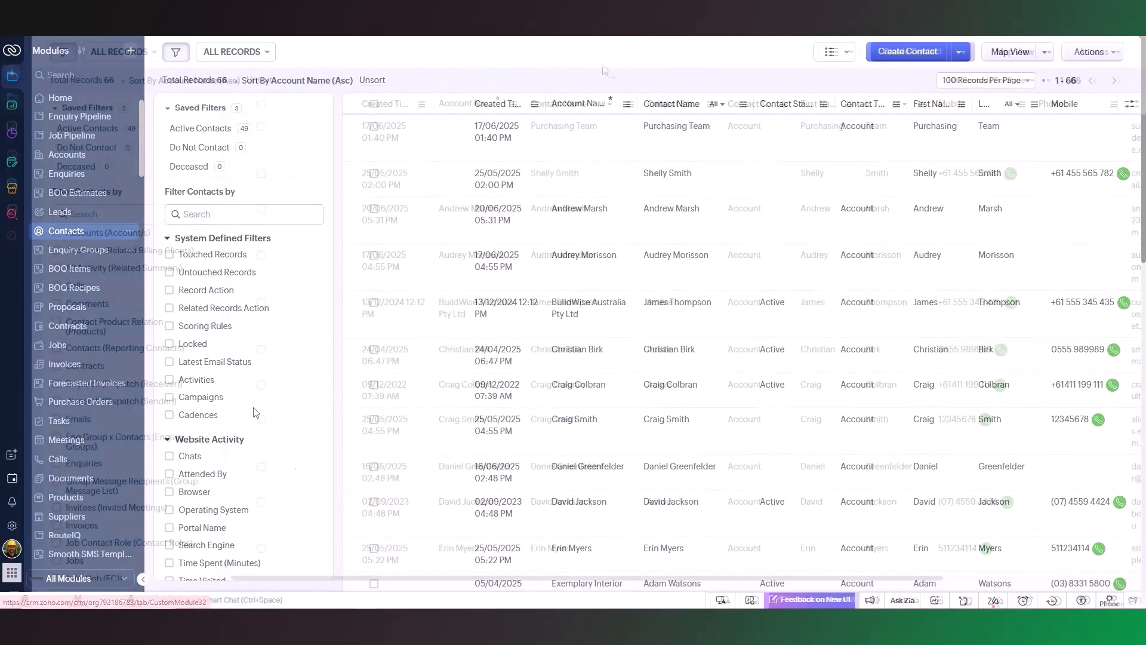
click(964, 52)
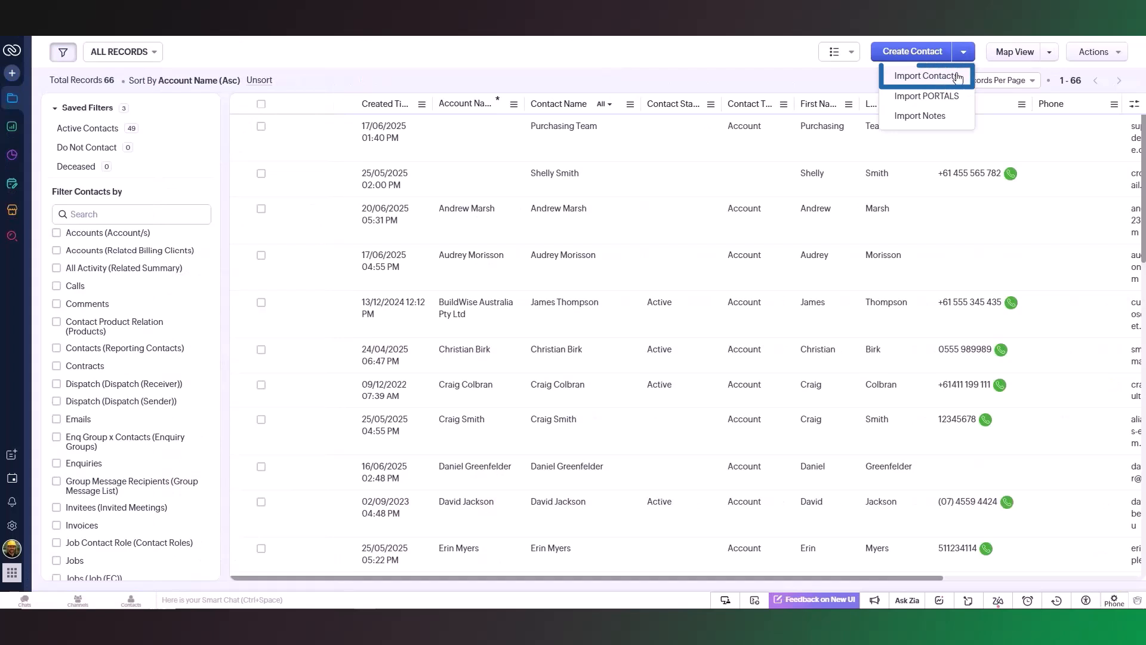
click(955, 75)
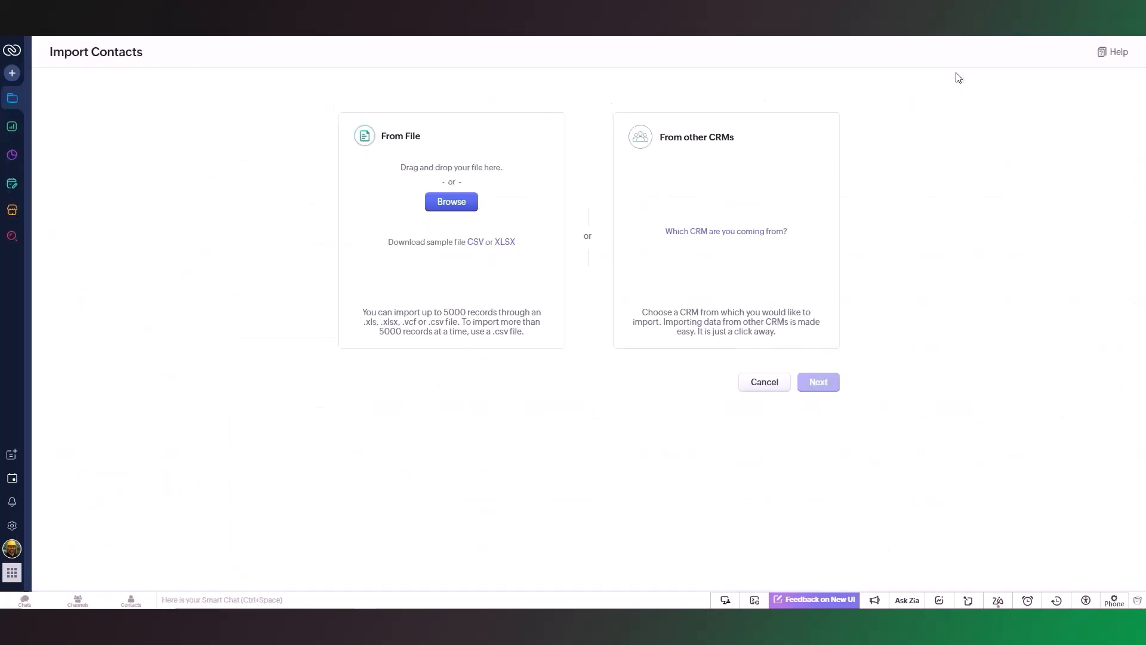
click(443, 209)
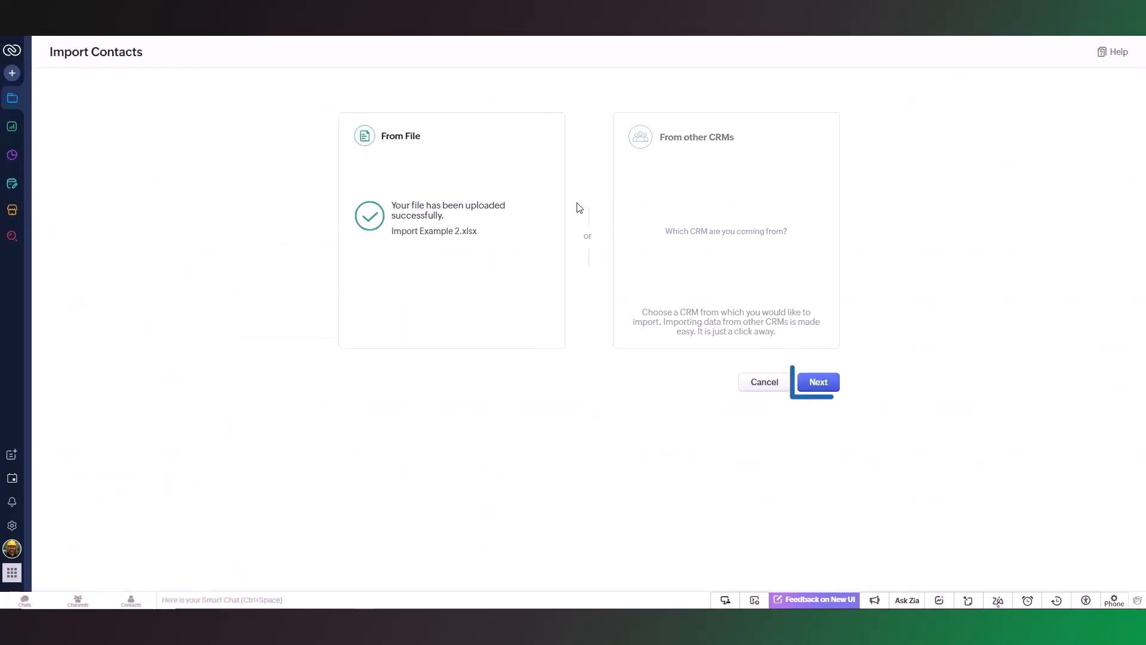
click(818, 383)
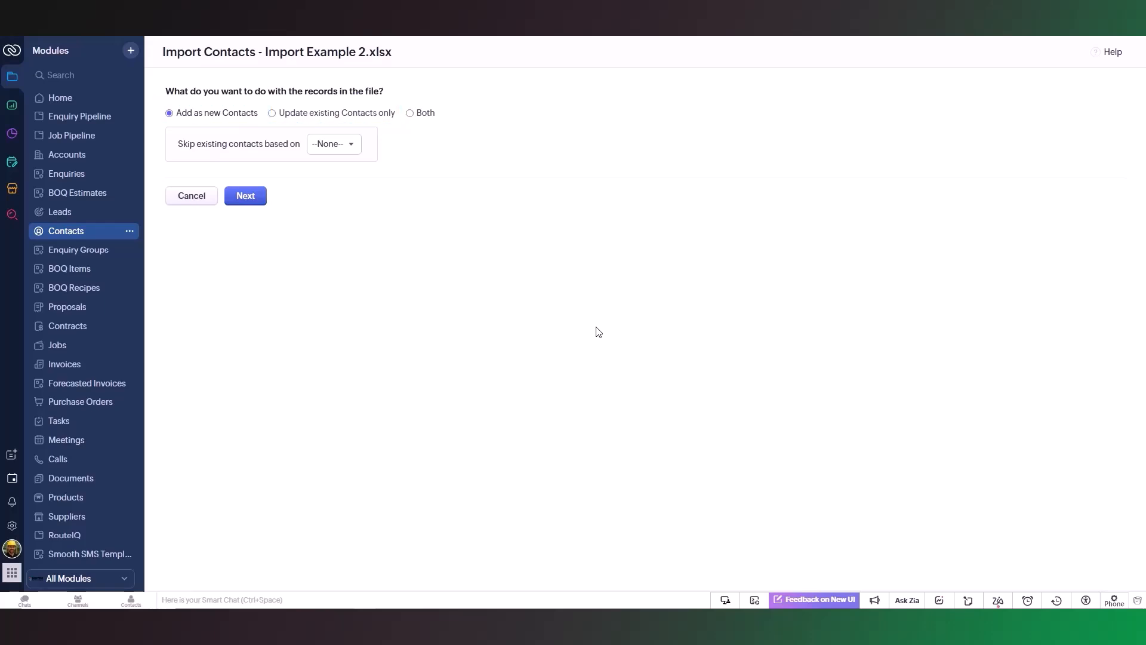
Set the import to both add new and update existing contacts, finding existing contacts based on Email.
click(410, 113)
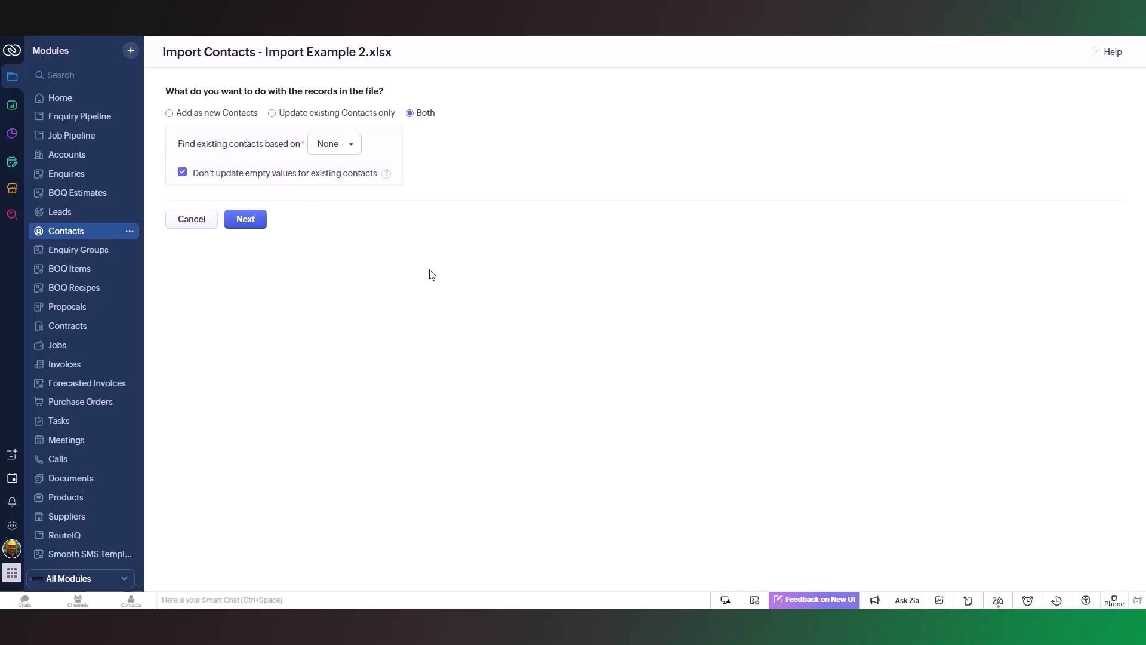
click(342, 145)
click(349, 200)
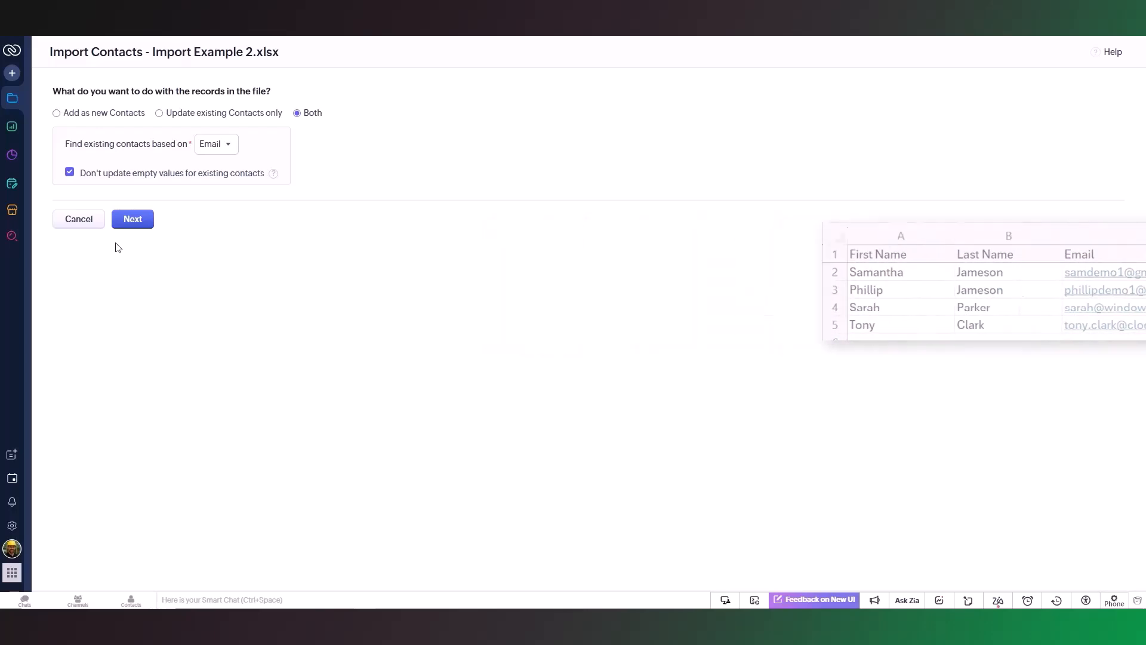
click(126, 221)
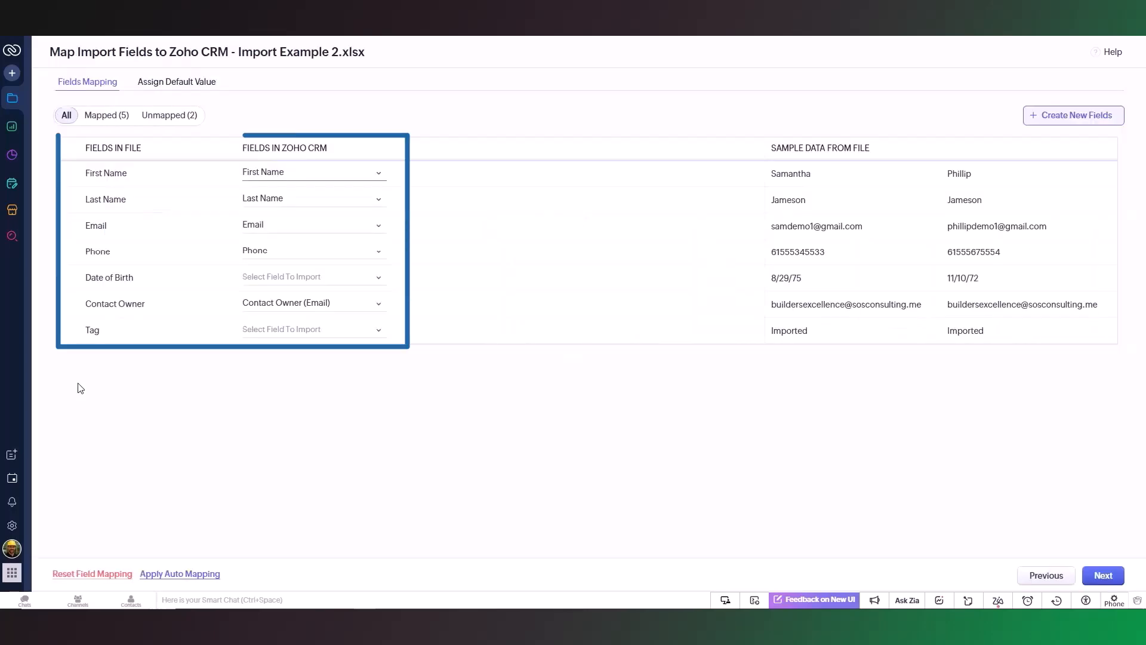
Map the file's Date of Birth column to the Date of Birth field with the date format dd-MM-yyyy.
click(312, 277)
text(BIRT)
click(317, 293)
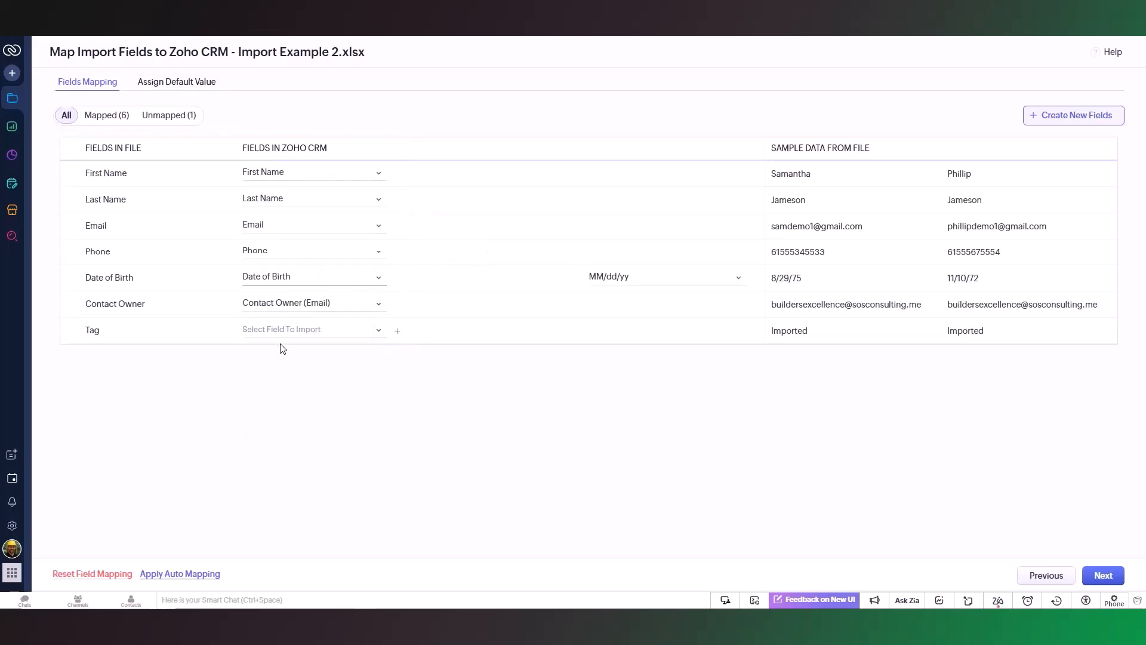
click(663, 277)
scroll(657, 406, down, 2)
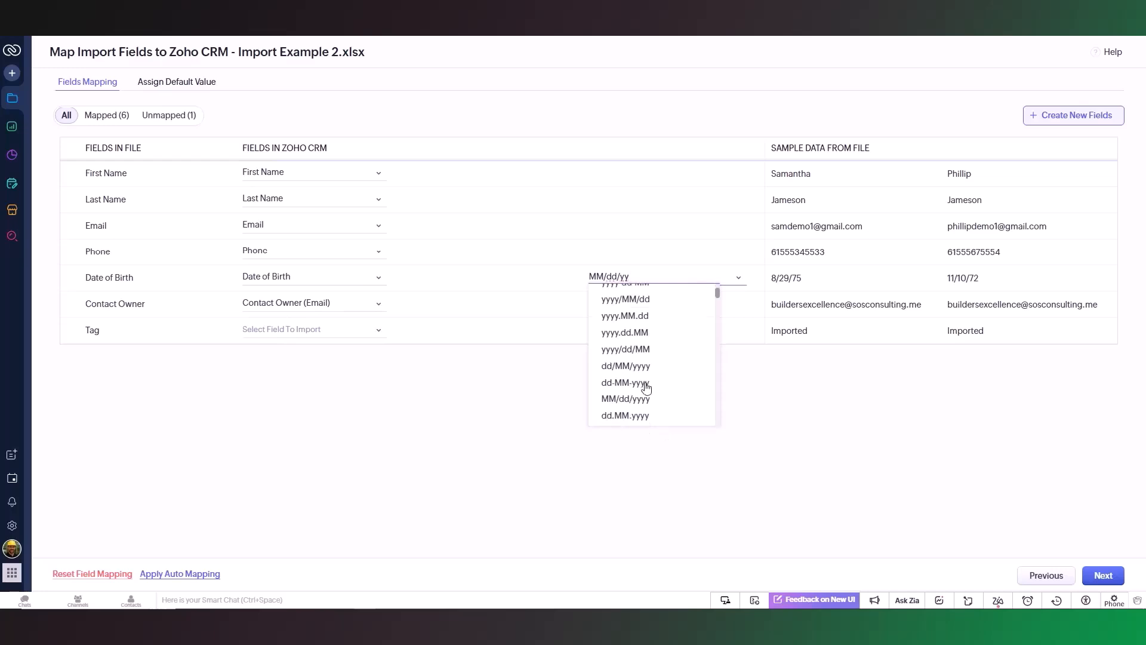
click(647, 384)
Map the file's Tag column to Tag with the Replace option and accept the field mapping.
click(311, 330)
text(TAG)
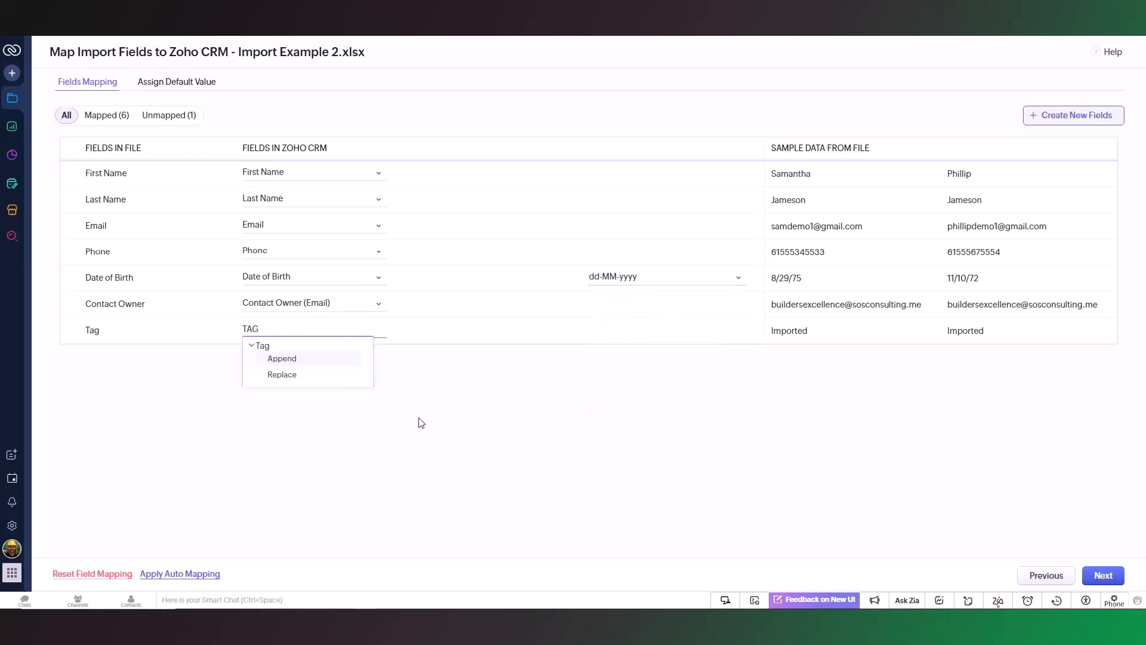
click(290, 374)
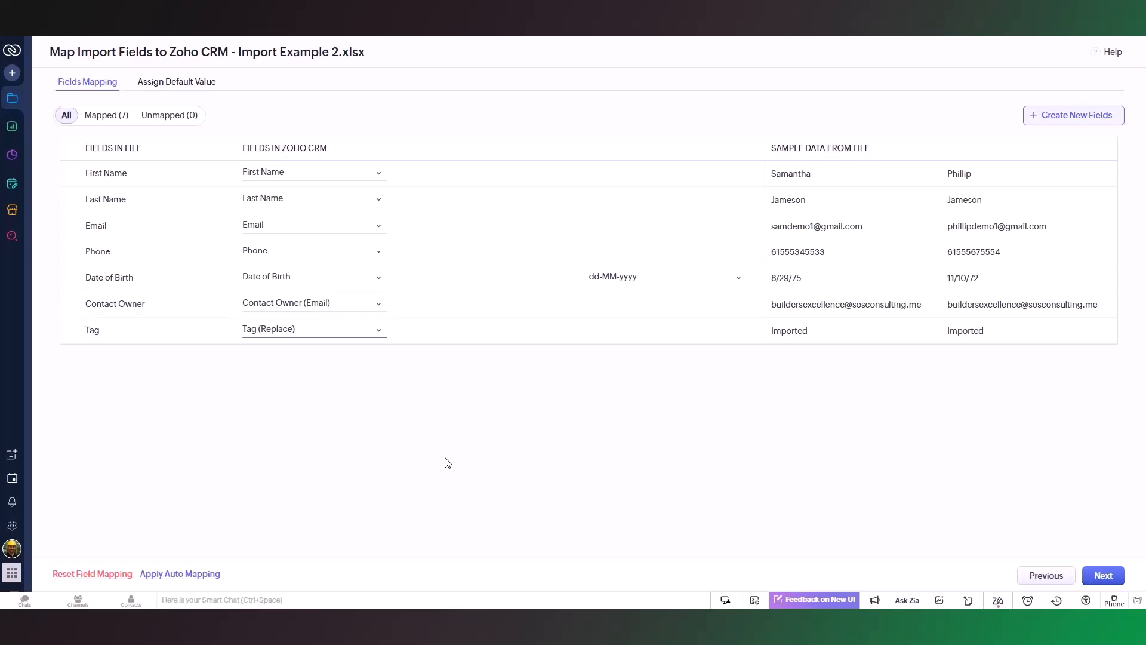
click(1104, 575)
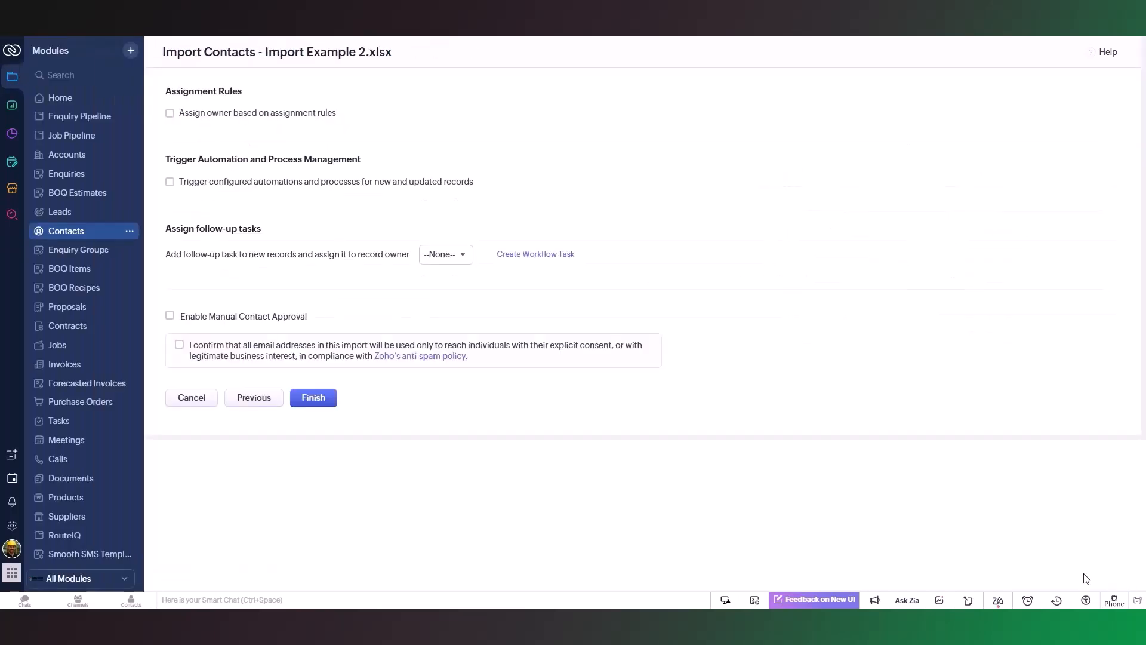
Confirm the email consent statement, enable manual contact approval and finish the contacts import.
click(143, 590)
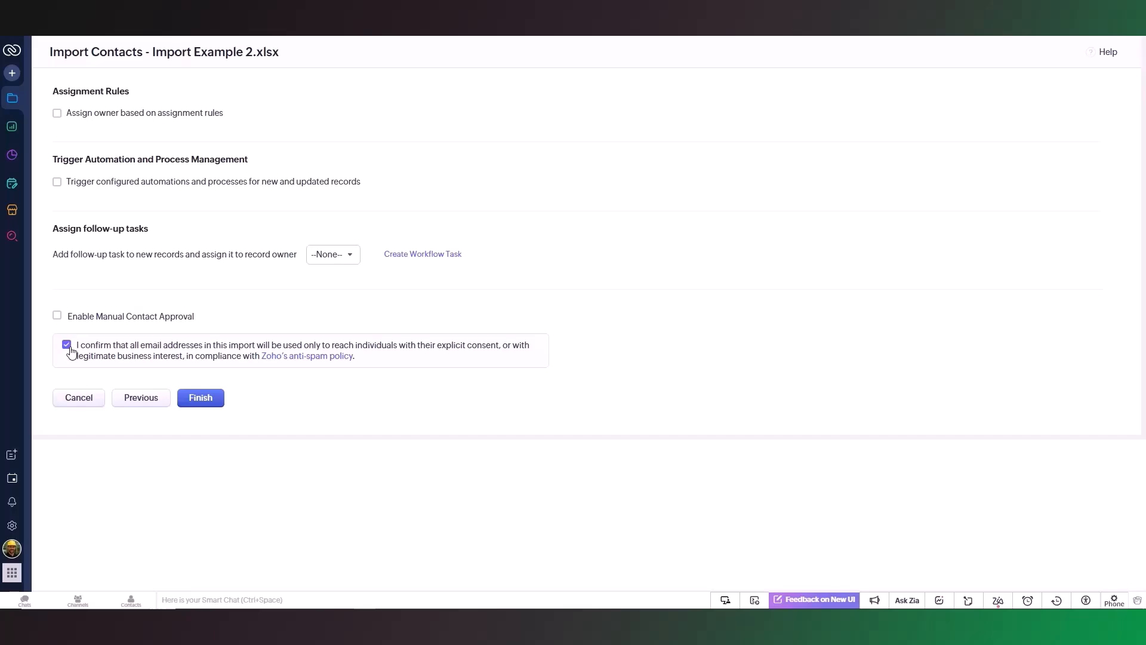
click(58, 316)
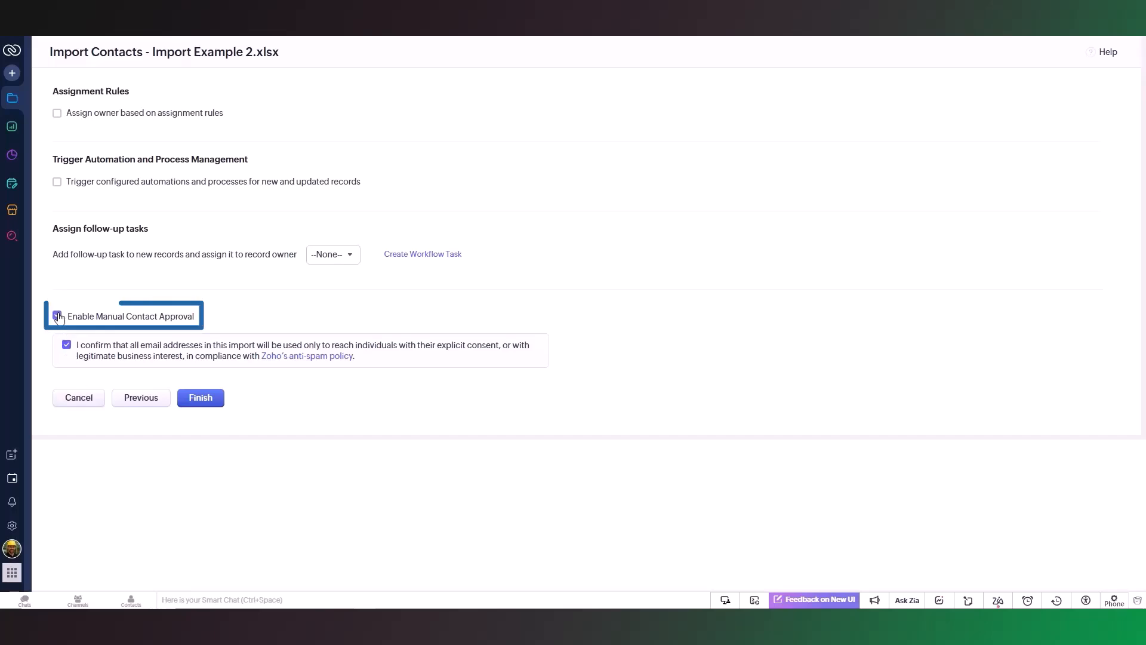
click(203, 406)
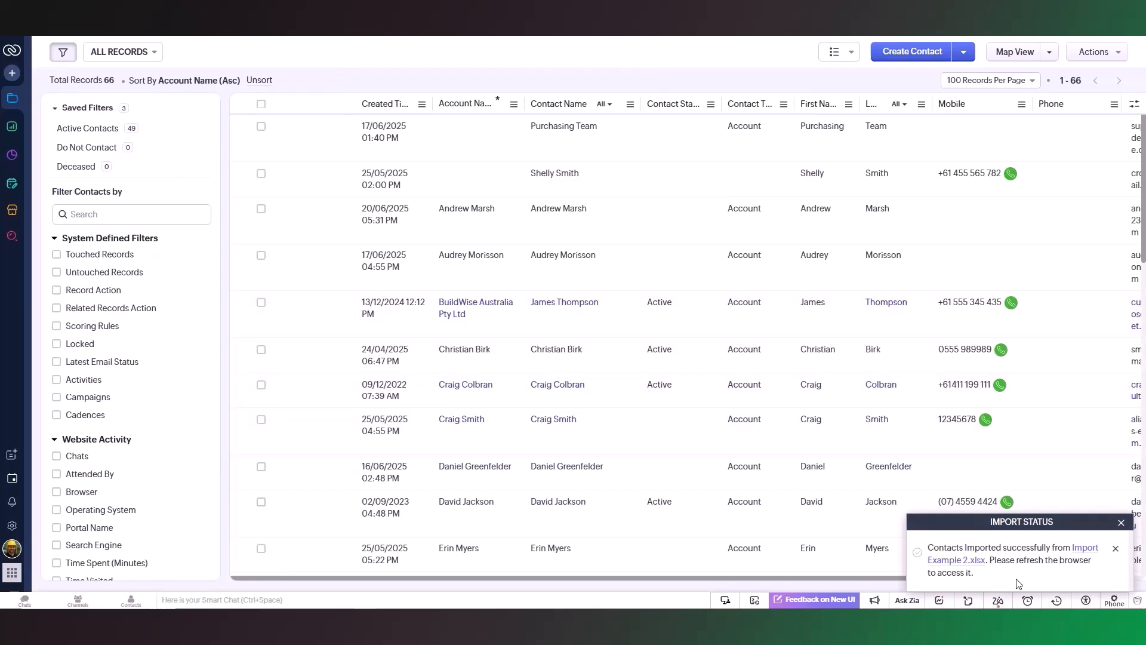
Find Import History in the CRM setup and check the result of the Contacts import.
click(980, 560)
click(1112, 62)
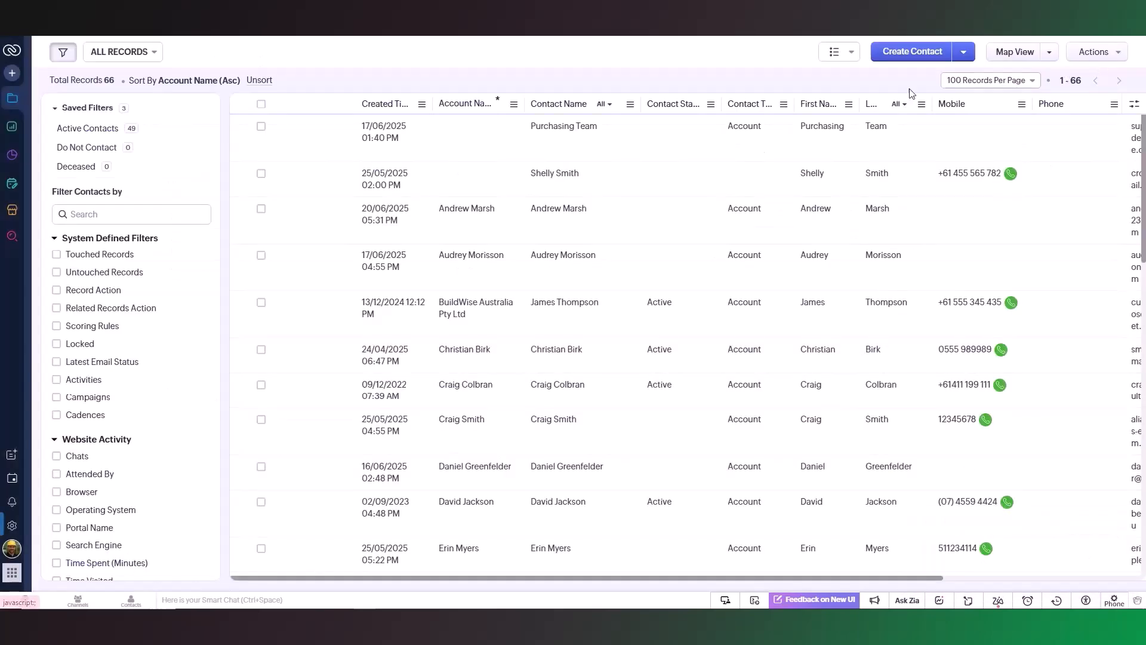
click(12, 525)
click(86, 73)
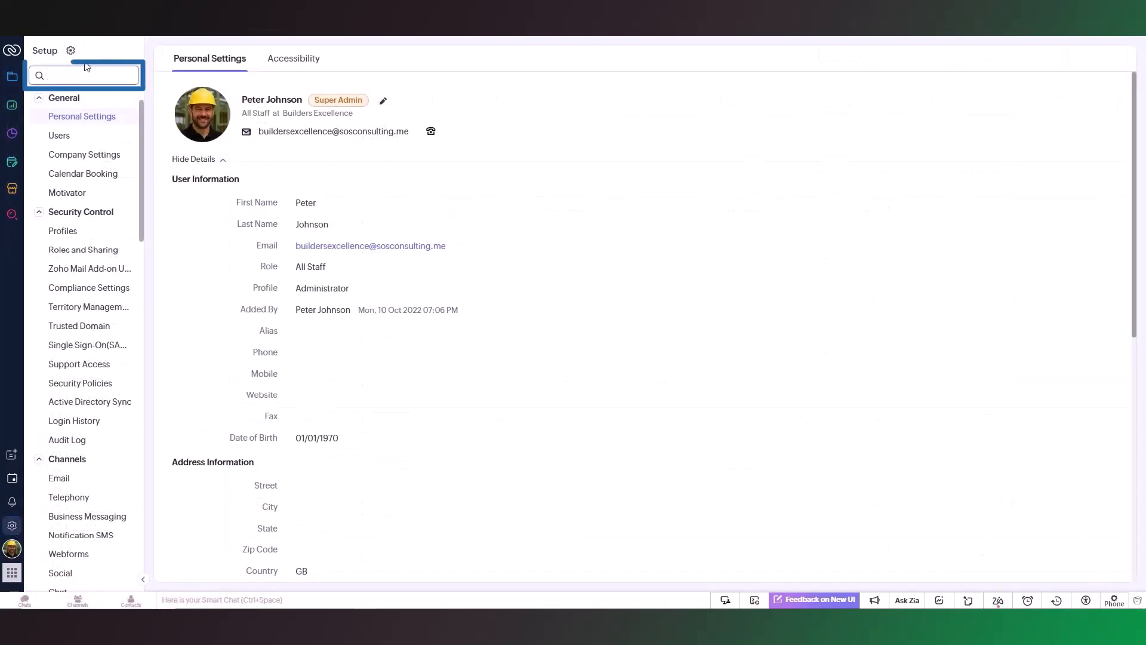
text(IMPORT)
click(71, 157)
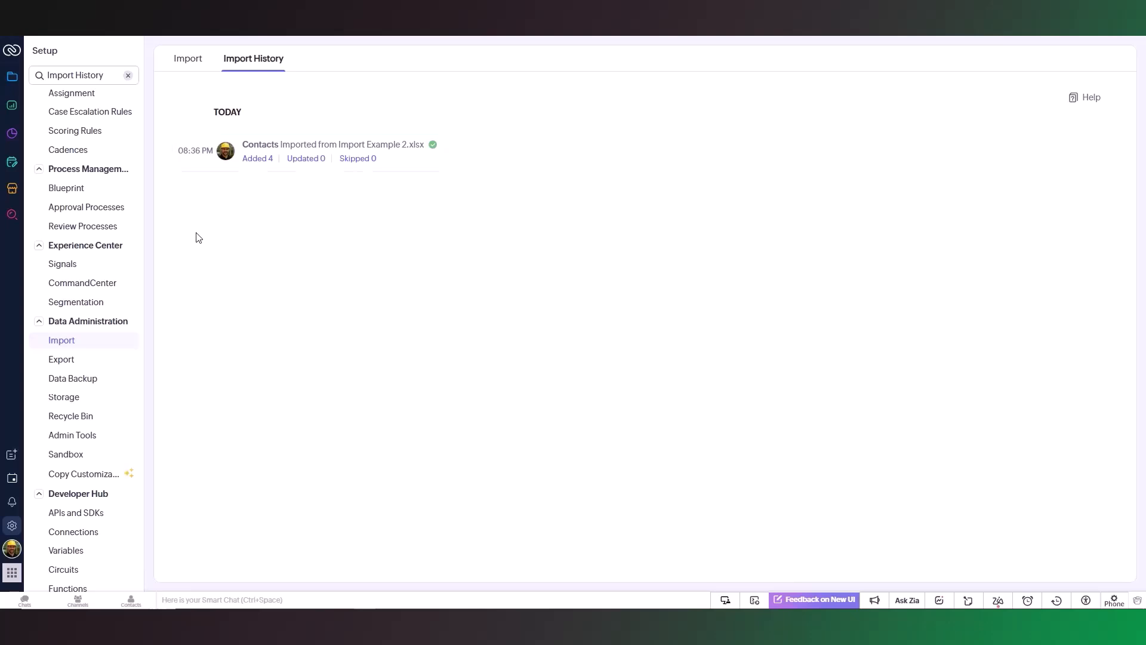
mouse_move(433, 152)
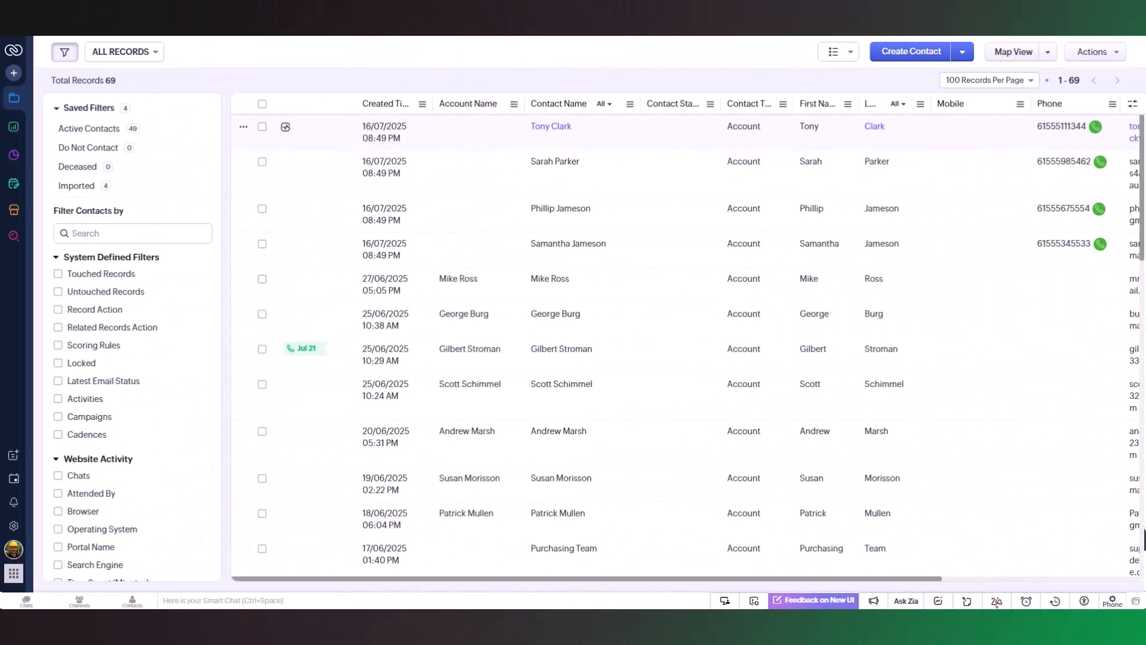
Start a new custom view for the Contacts module and name it Imported.
click(122, 51)
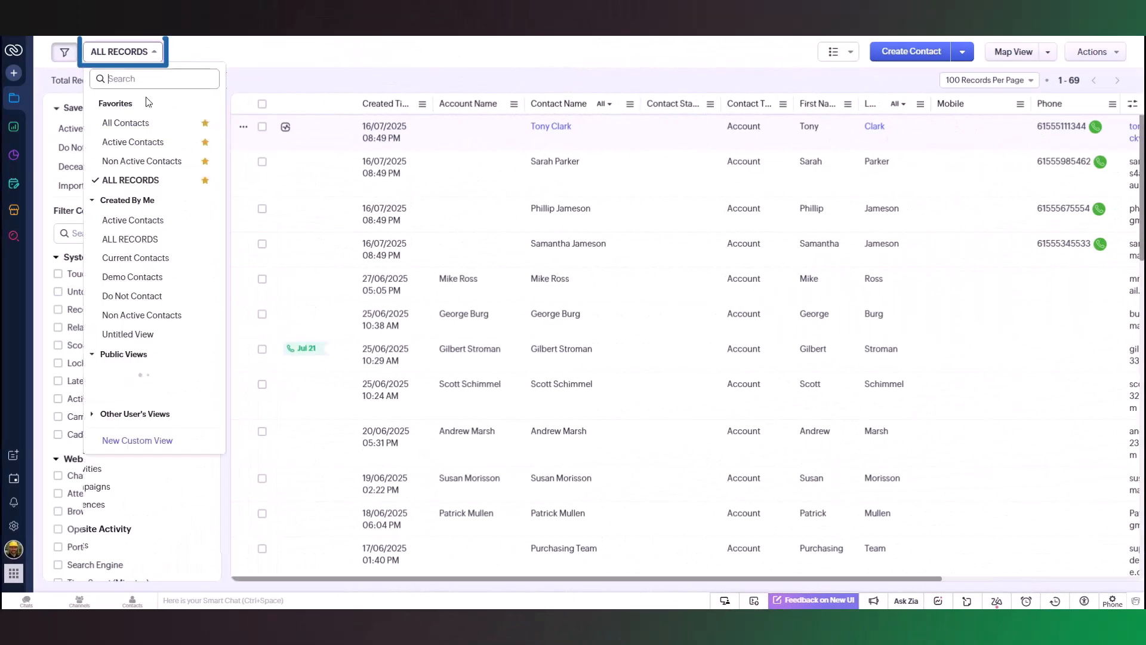
click(150, 539)
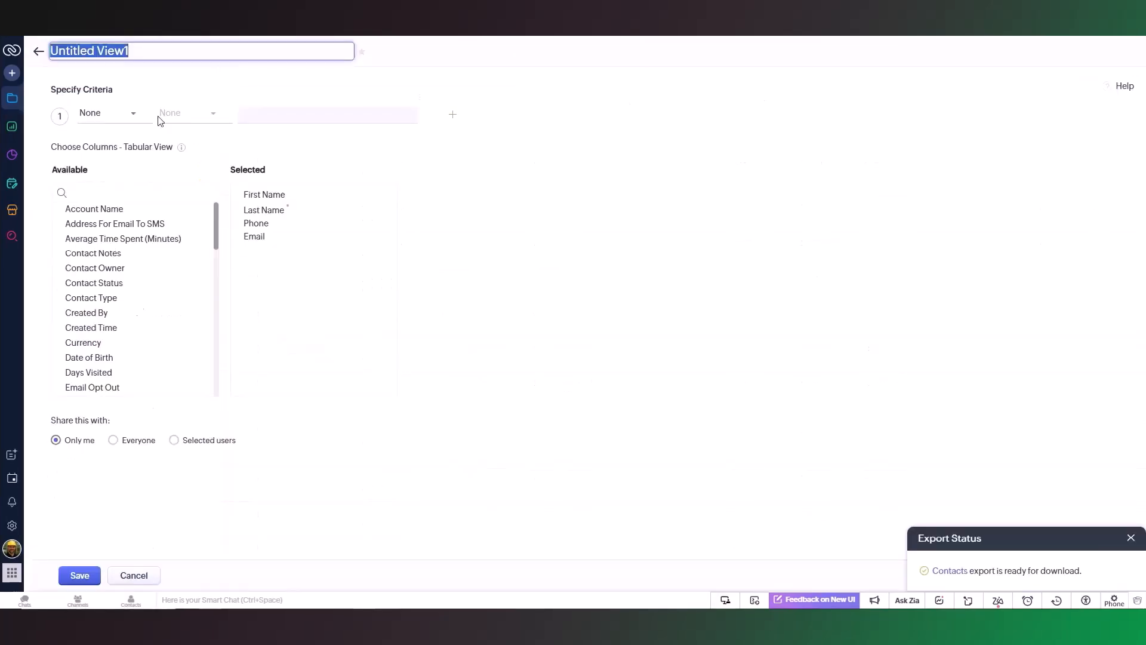
key(BackSpace)
text(Imported)
Set the view's criterion to Tag is Imported and save the view.
click(100, 117)
text(tag)
click(96, 153)
click(266, 116)
click(261, 136)
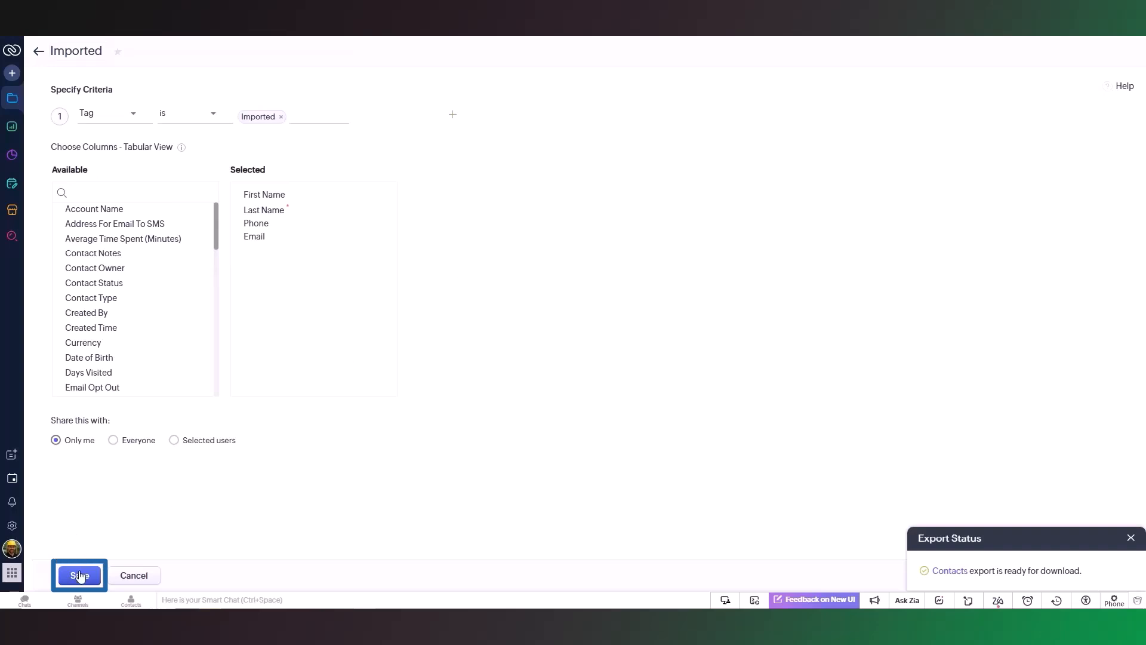
click(79, 575)
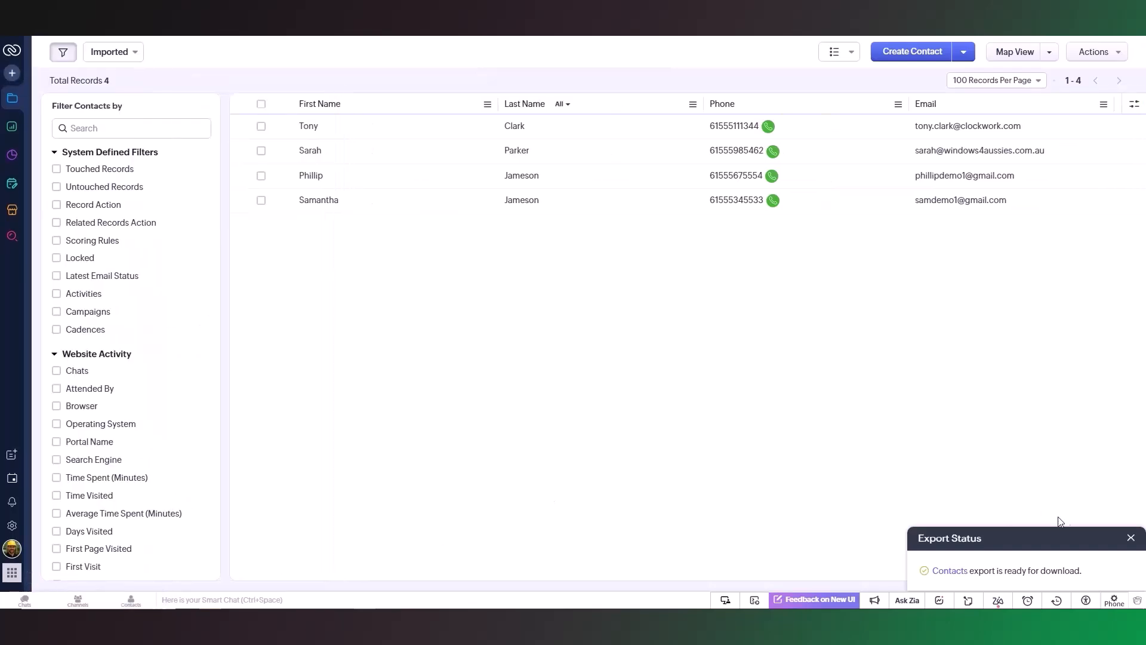
Export the contacts in the Imported view using the fields from the custom view.
click(1131, 537)
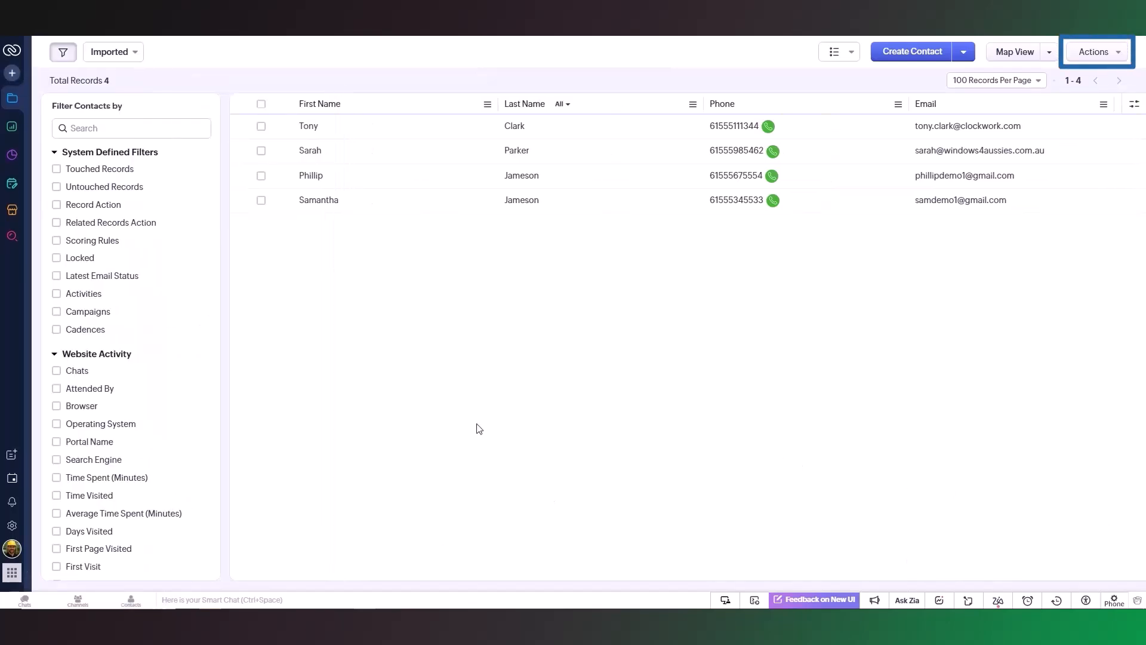
click(1109, 53)
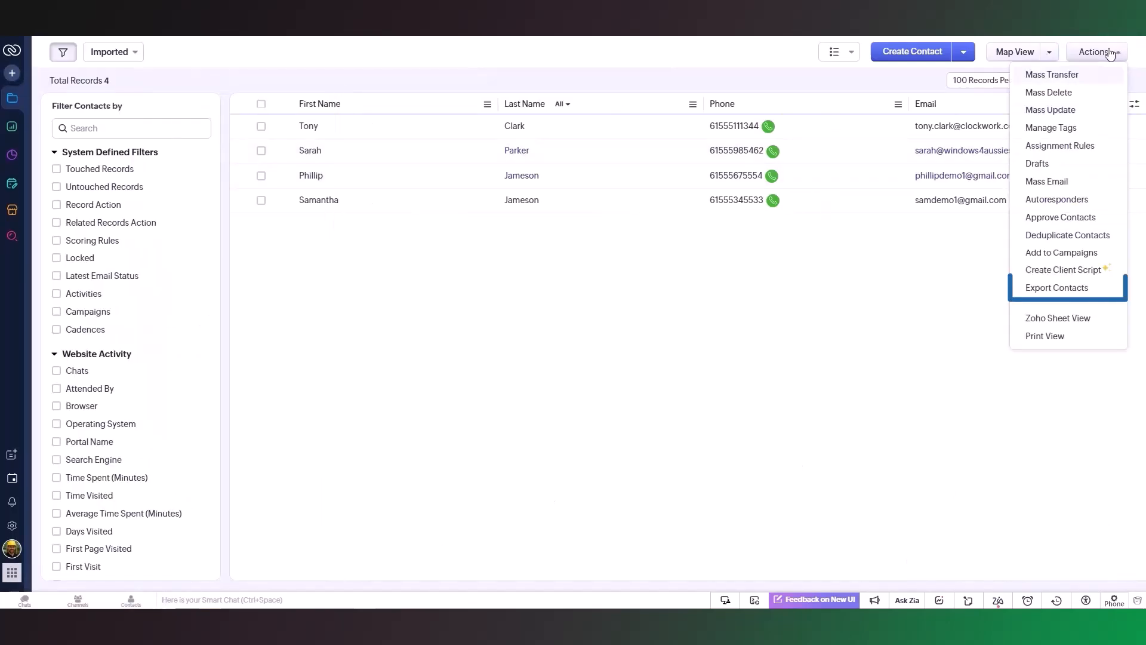
click(1078, 289)
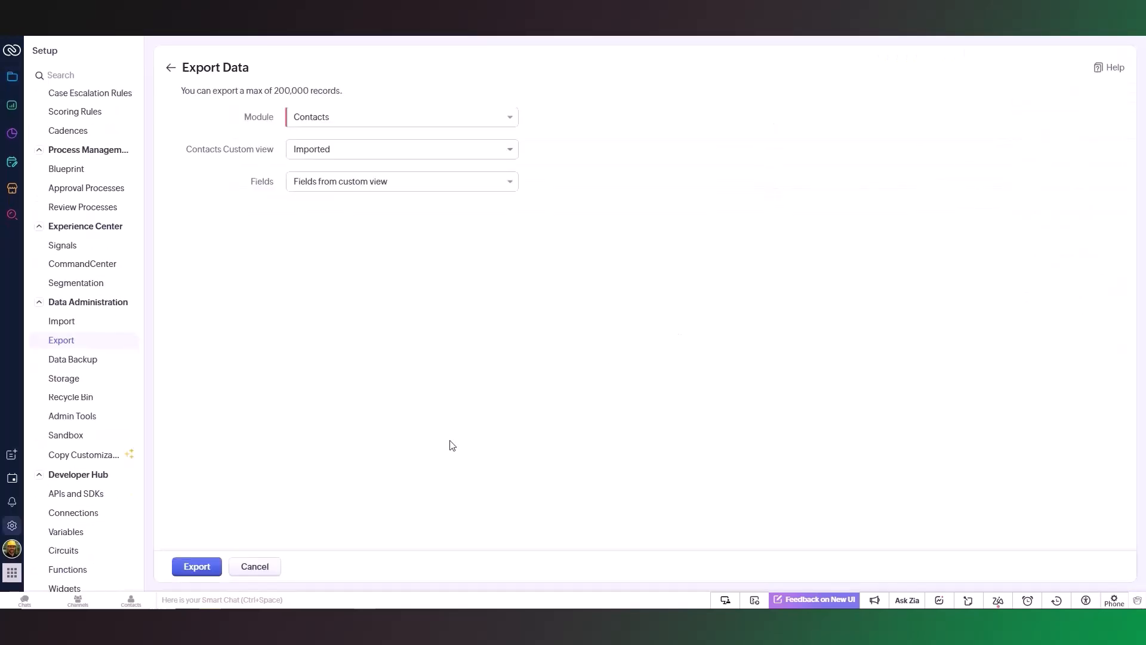
click(199, 568)
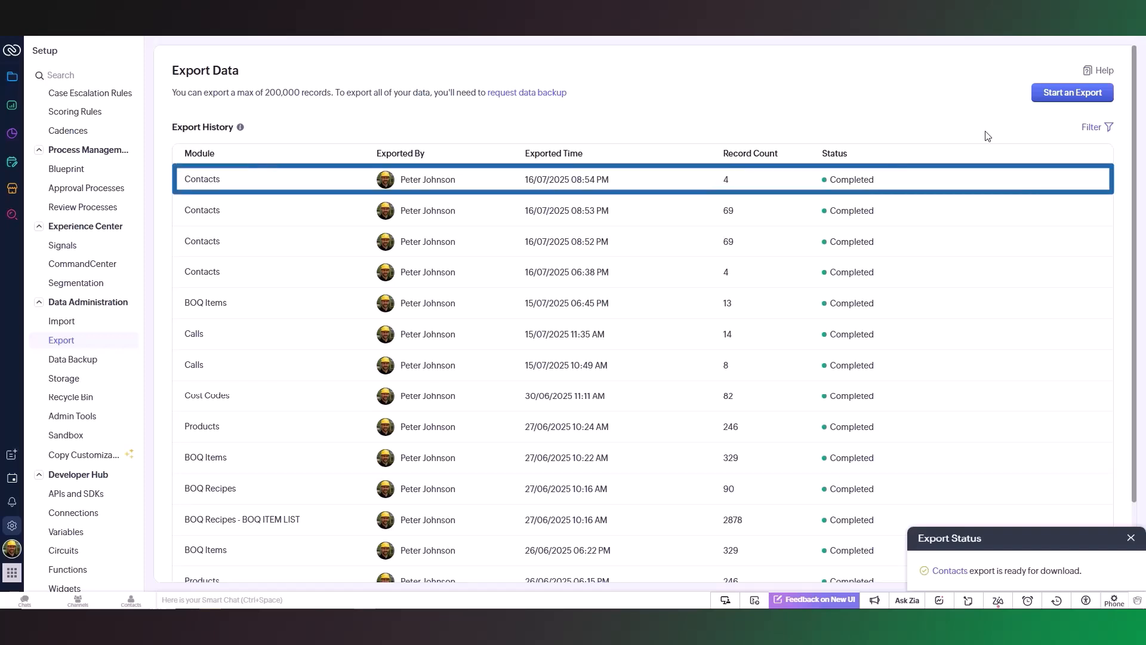
Download the newest Contacts export and open Contacts_2025_07_16.csv from its zip archive.
click(1000, 180)
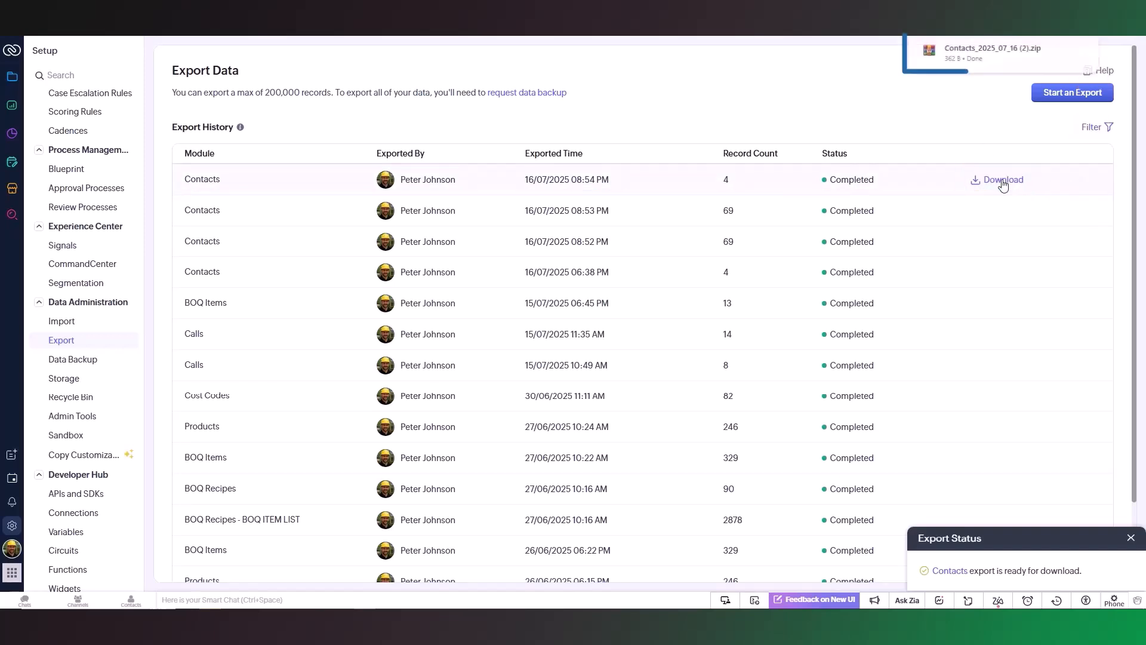
click(1000, 60)
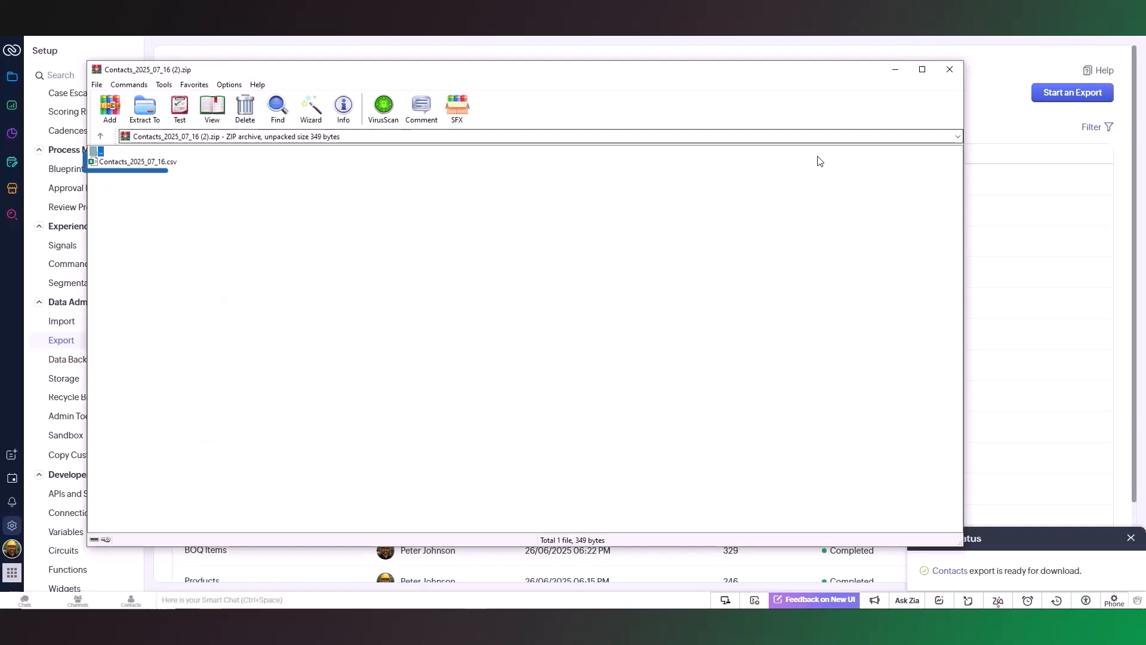
double_click(96, 163)
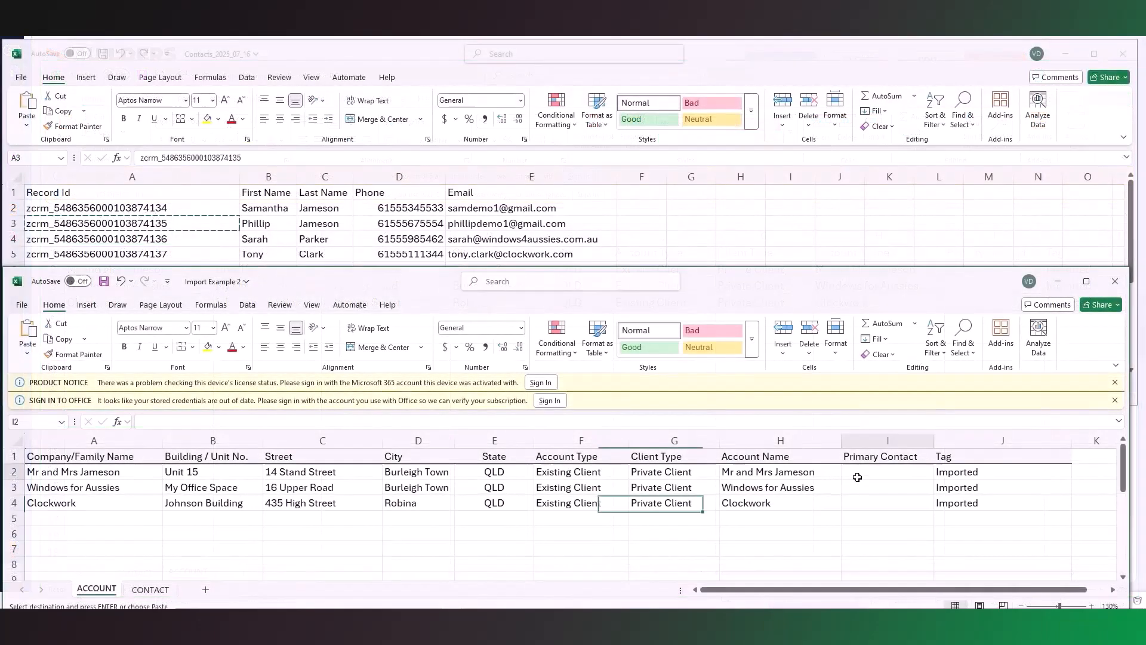
Paste the copied contact record ID as Primary Contact for Mr and Mrs Jameson on the ACCOUNT sheet and widen that column.
right_click(862, 477)
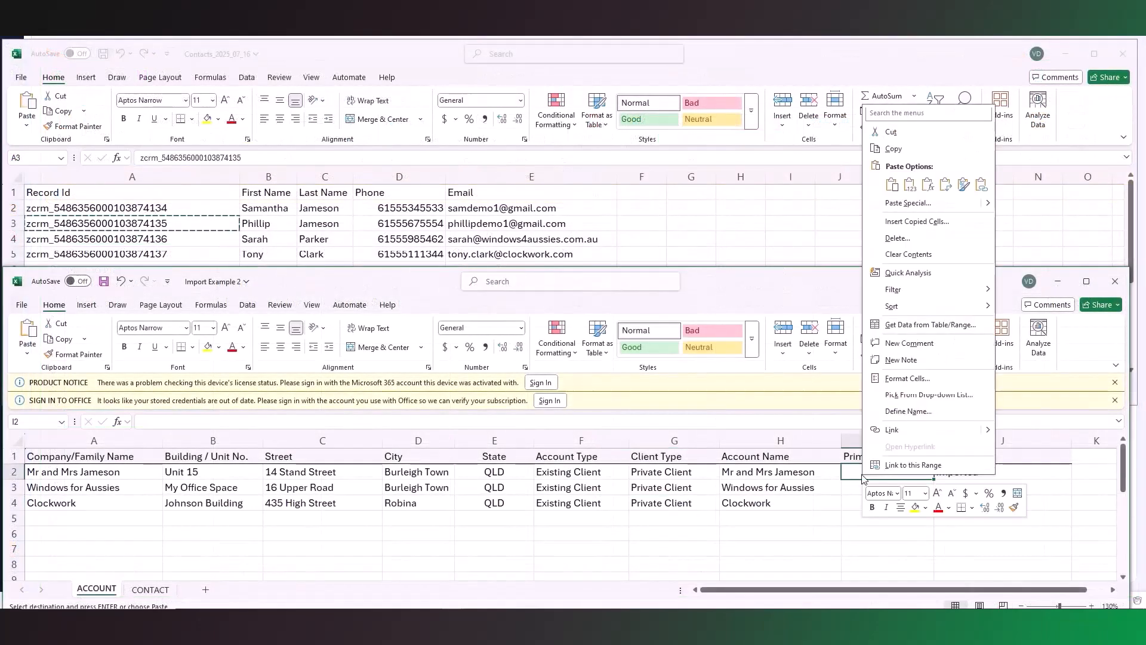
click(888, 186)
drag(934, 442, 1018, 442)
click(876, 487)
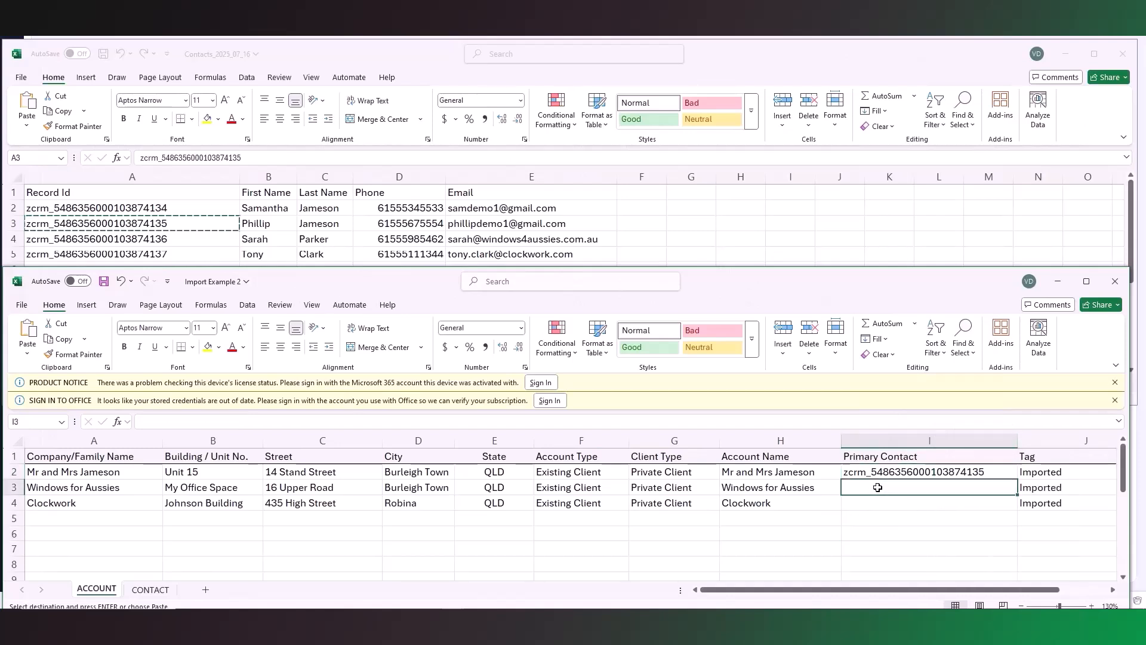
Copy the record ID in row 4 of the contacts export and paste it as Primary Contact for Windows for Aussies on the ACCOUNT sheet.
click(180, 240)
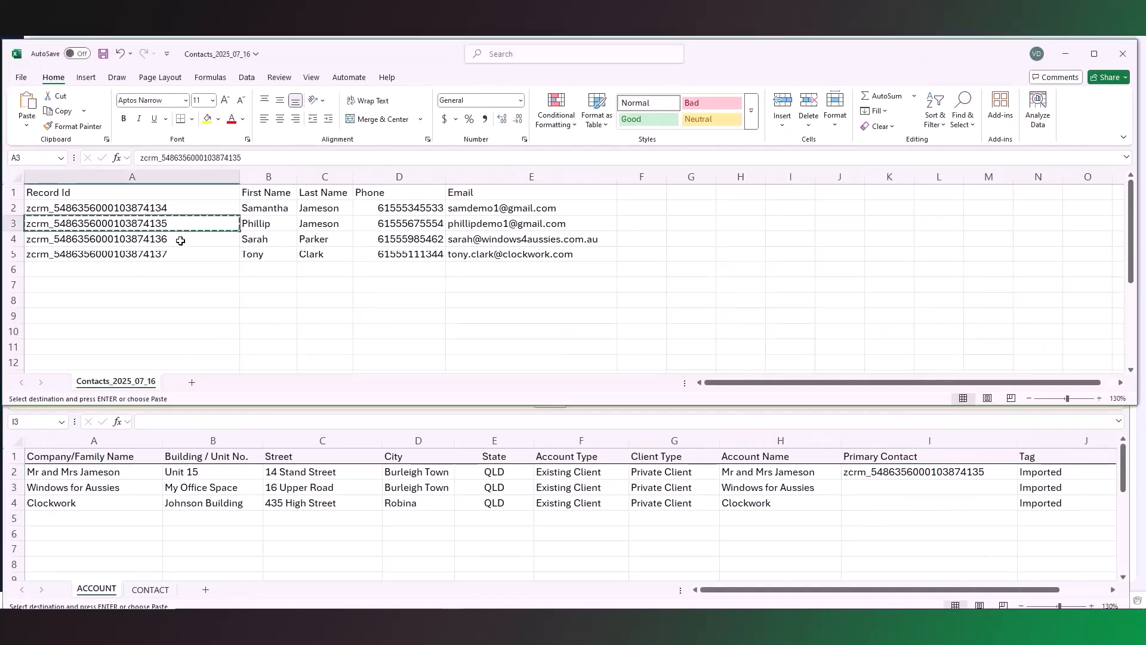
right_click(172, 238)
click(203, 265)
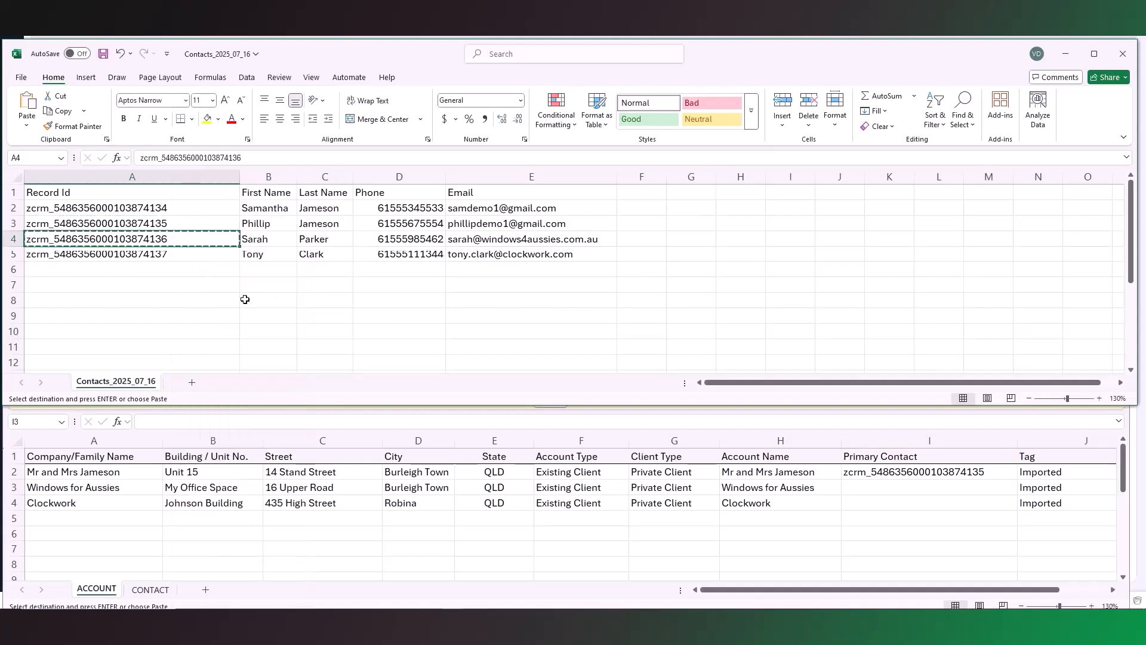
click(892, 484)
right_click(877, 487)
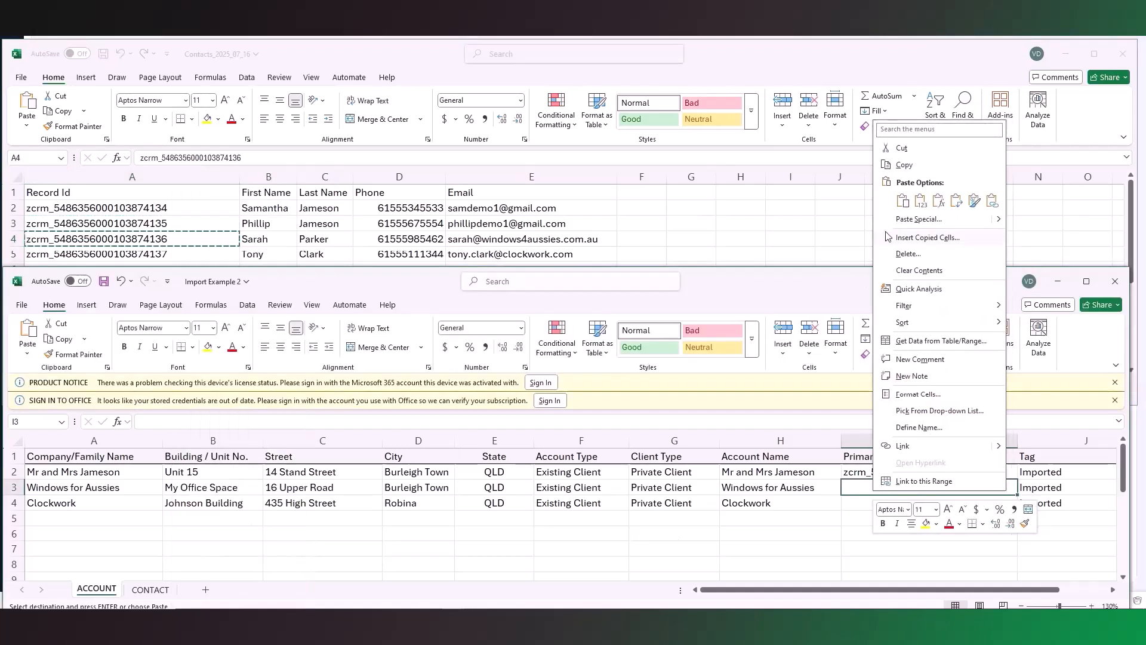
click(902, 201)
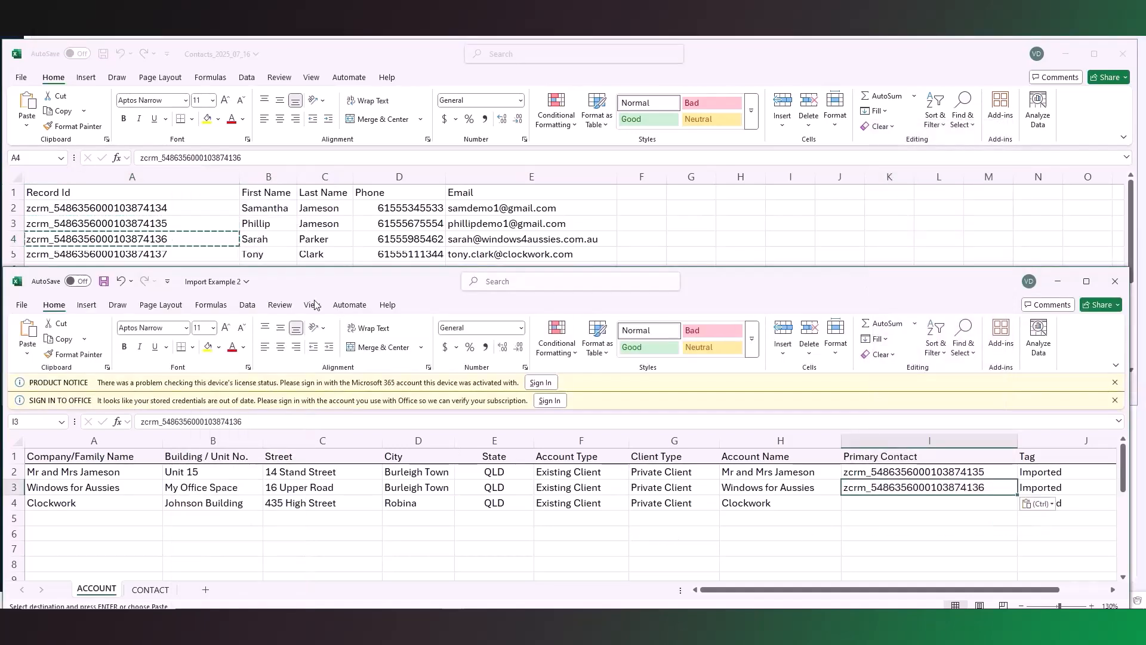
Copy the record ID in row 5 of the contacts export and paste it as Primary Contact for Clockwork on the ACCOUNT sheet.
click(184, 255)
right_click(185, 255)
click(217, 268)
click(867, 503)
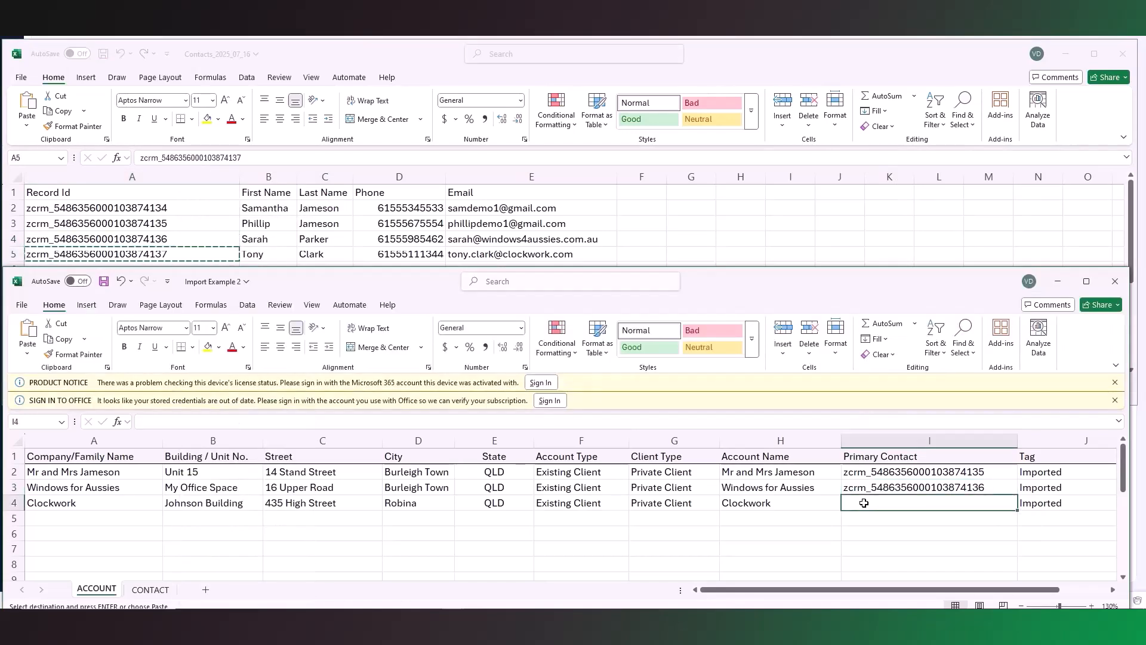
right_click(867, 505)
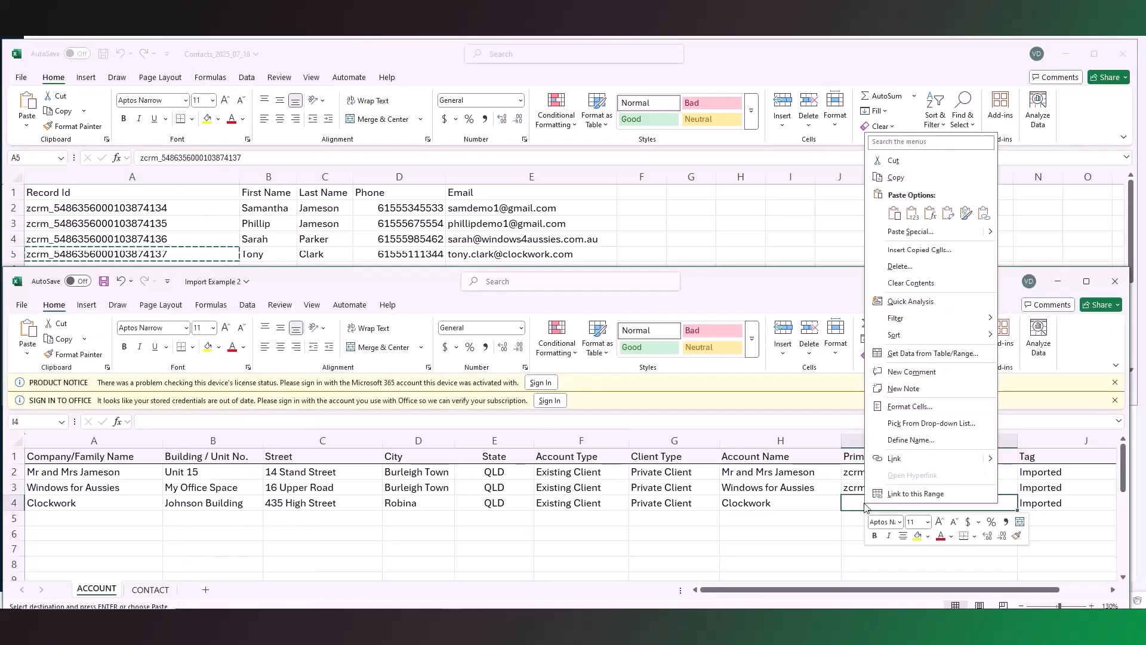
click(894, 213)
click(896, 222)
Switch to Zoho CRM and start an accounts import with the file Import Example 2.xlsx.
click(1066, 54)
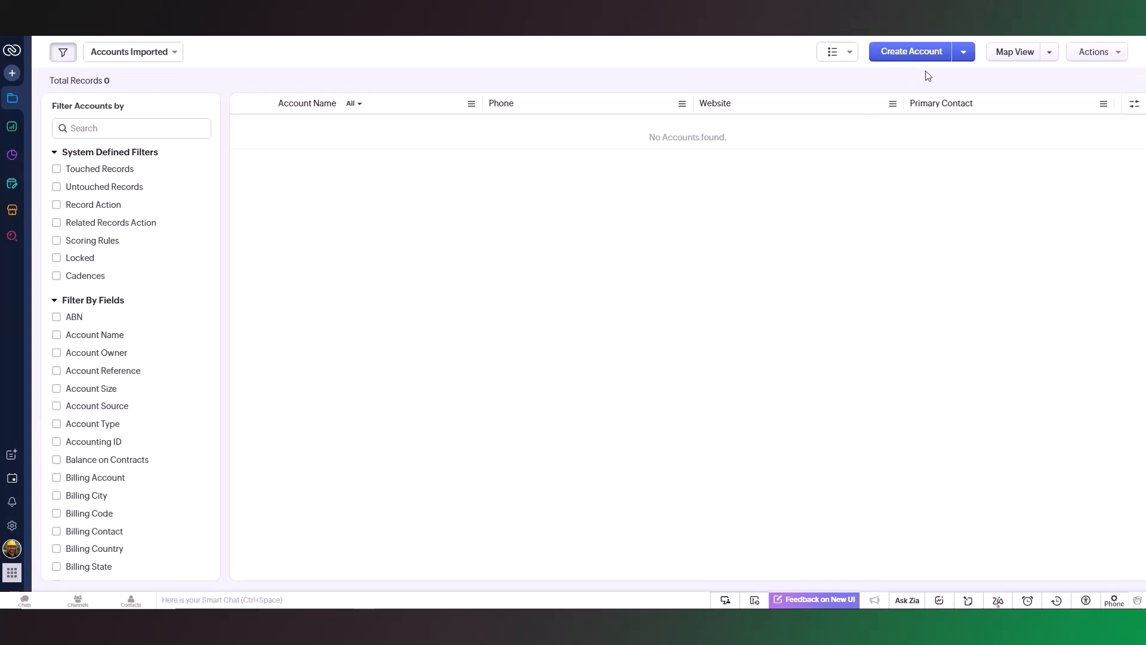
click(966, 55)
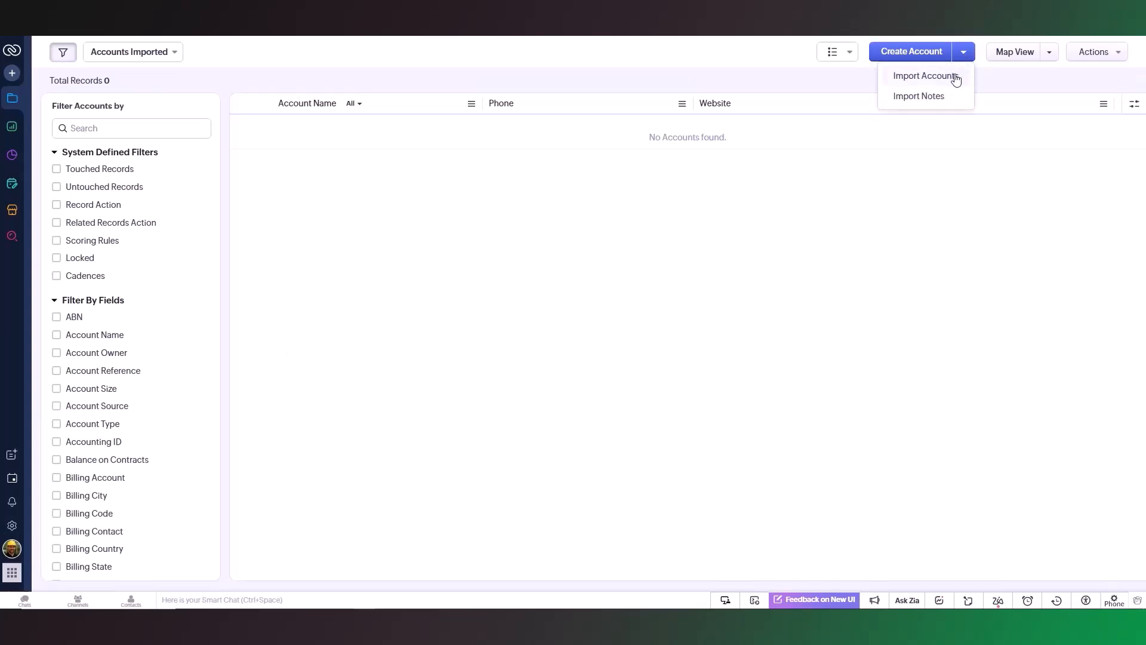
click(956, 78)
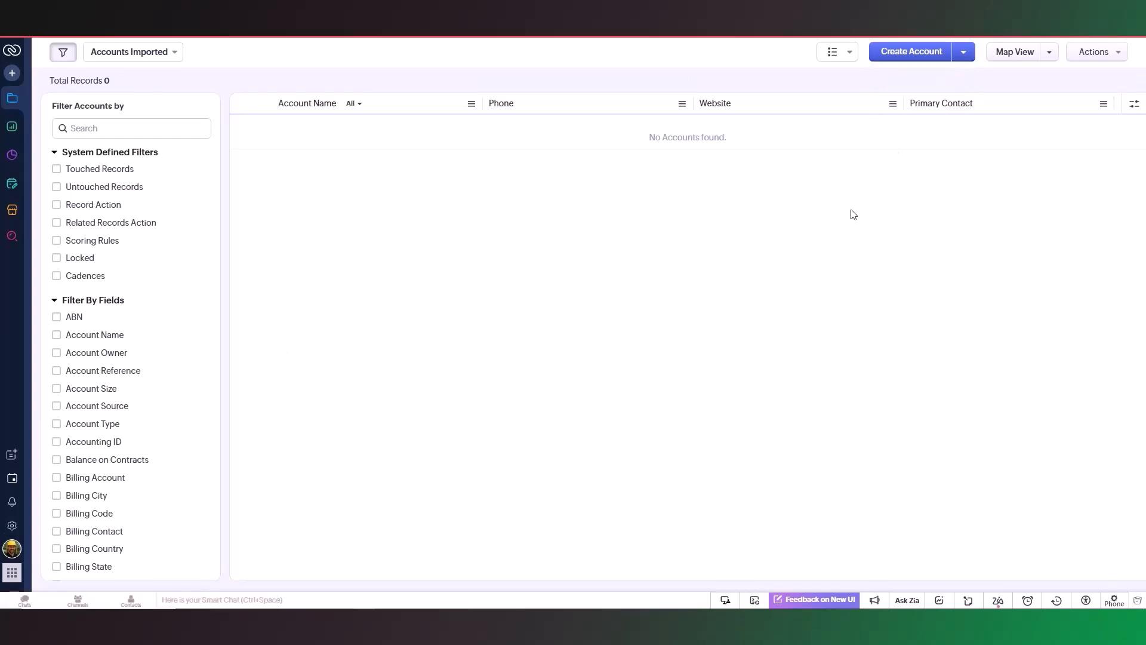
click(445, 205)
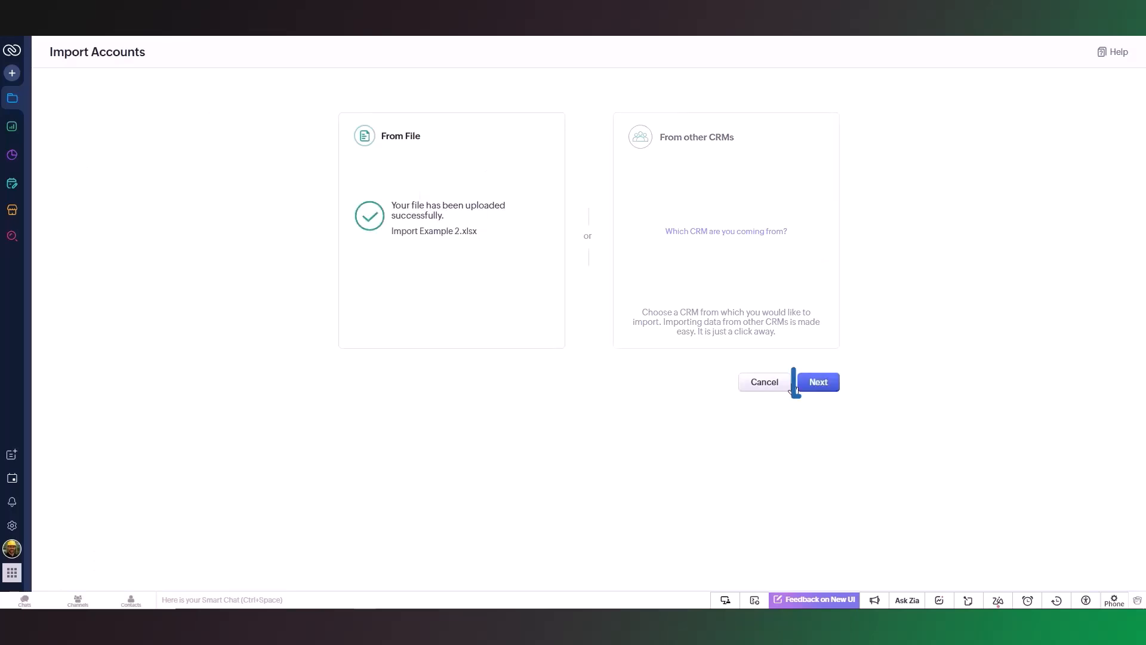
click(816, 383)
Set the import to both add and update accounts, finding existing accounts based on Account Name, and proceed to field mapping.
click(300, 114)
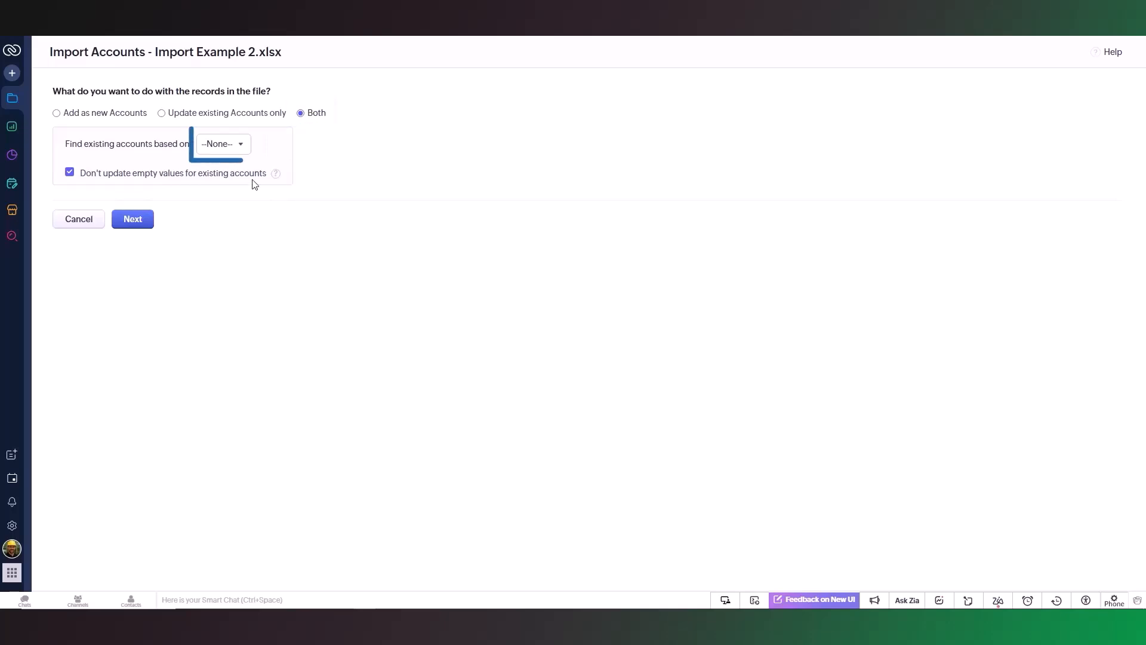
click(239, 148)
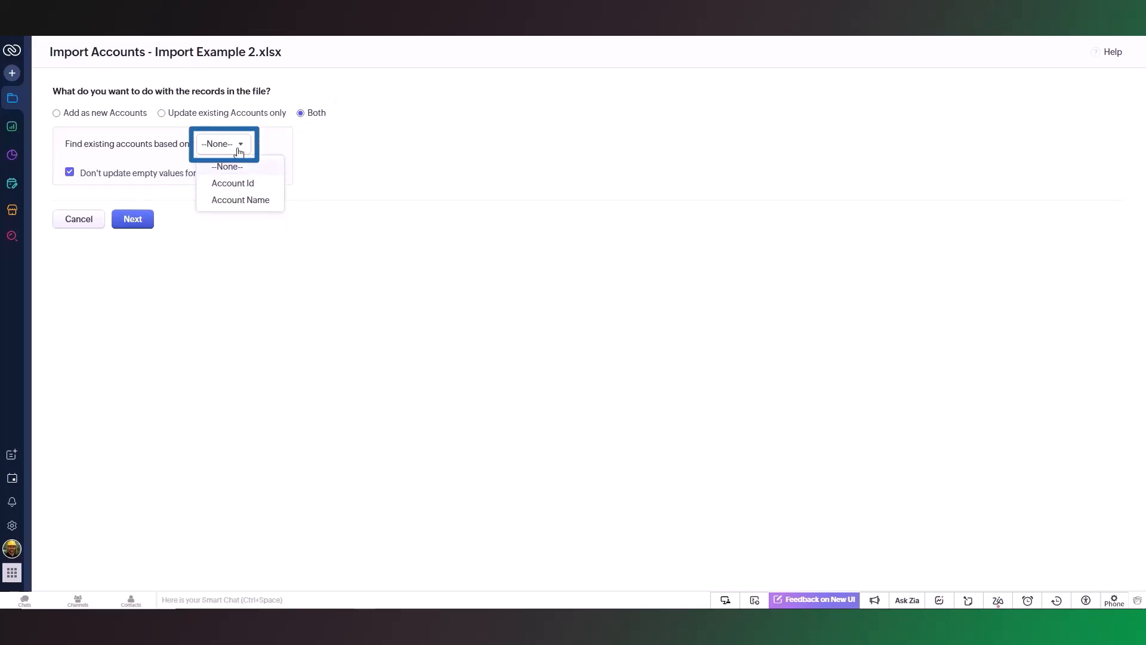
click(250, 206)
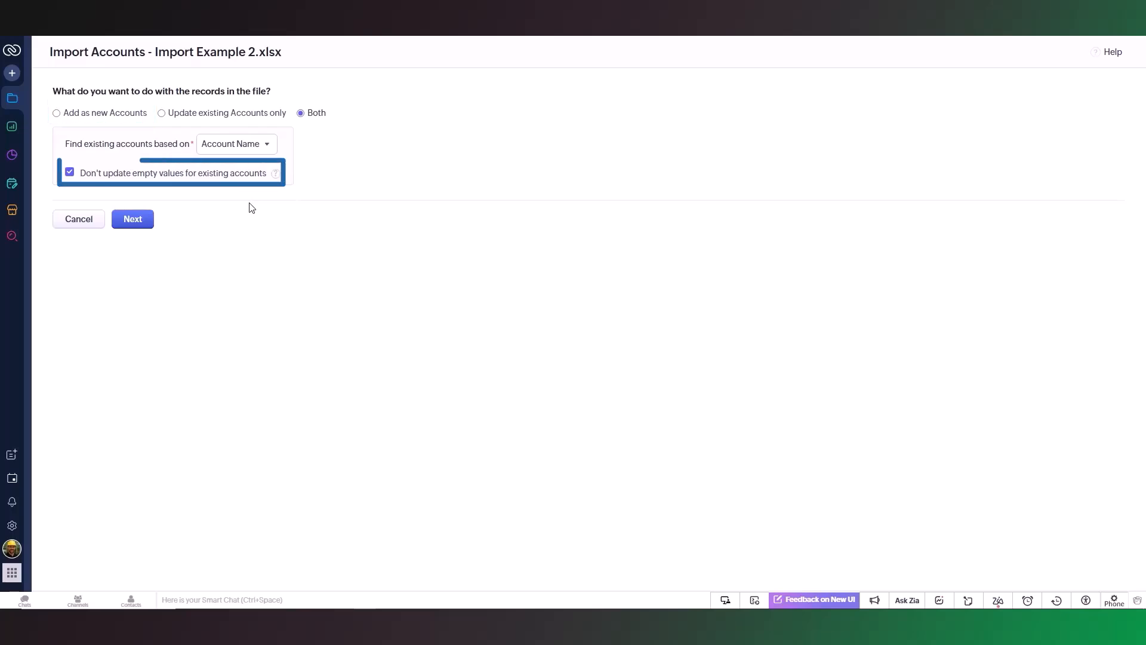
click(134, 220)
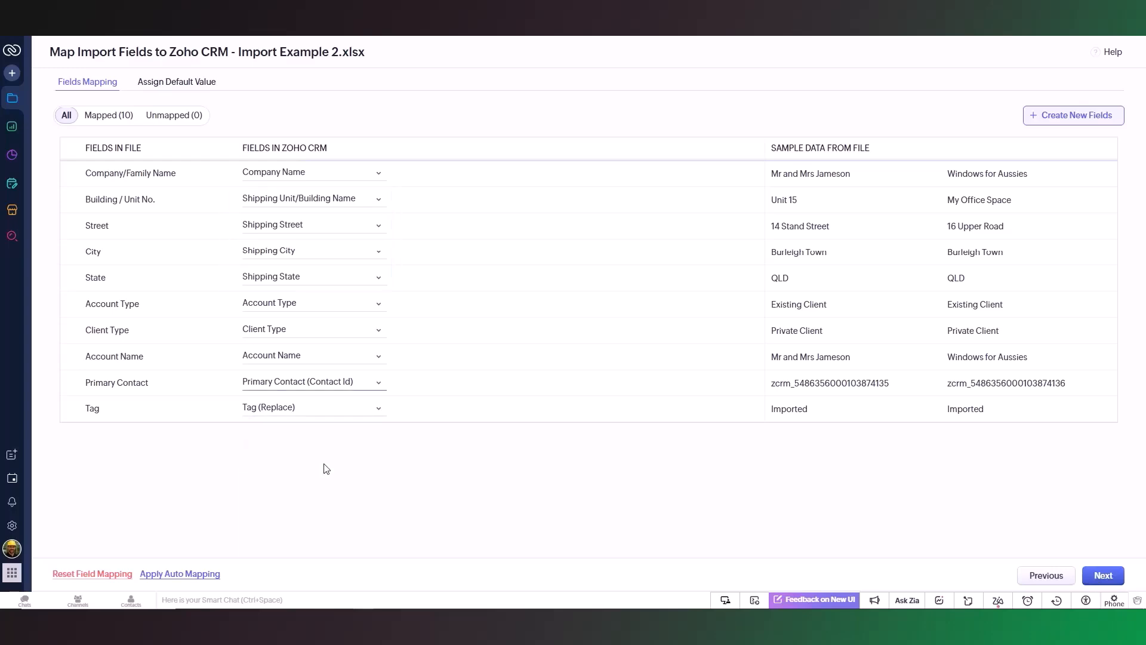
Map the file's Primary Contact field to Primary Contact (Contact Id) and accept the field mapping.
click(377, 384)
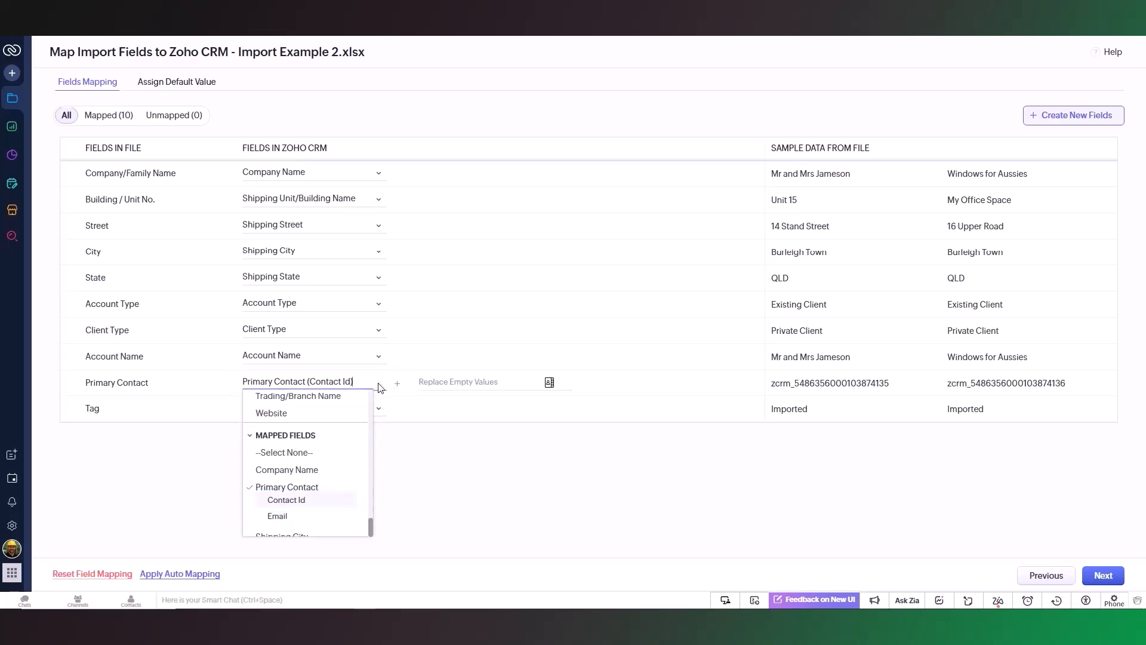
click(332, 505)
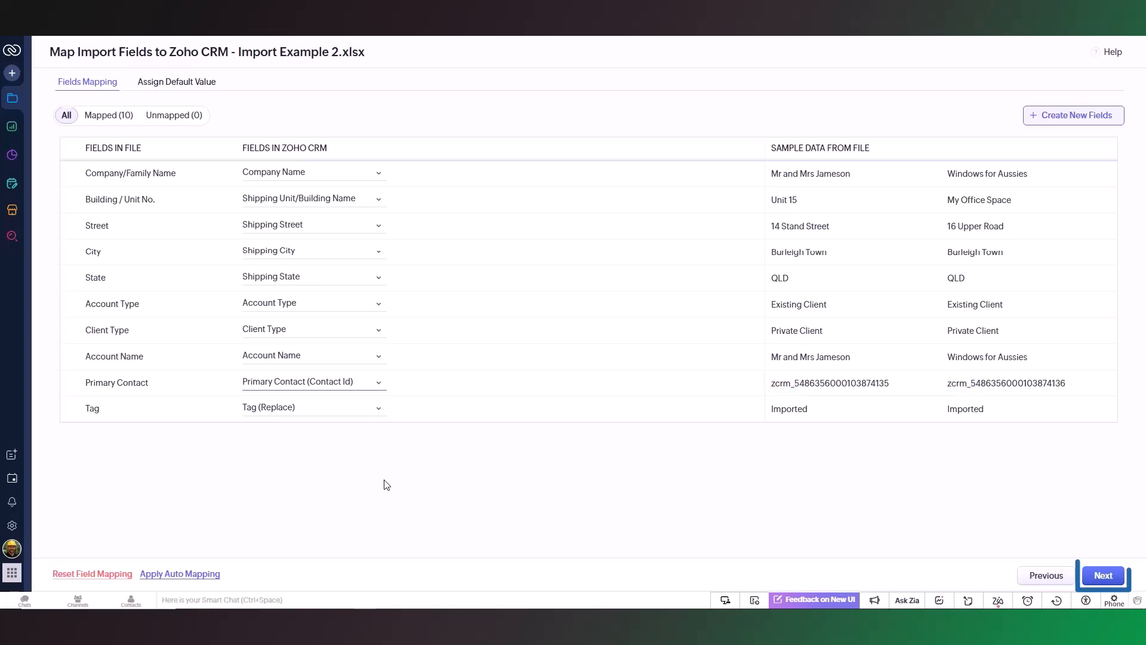
click(1102, 577)
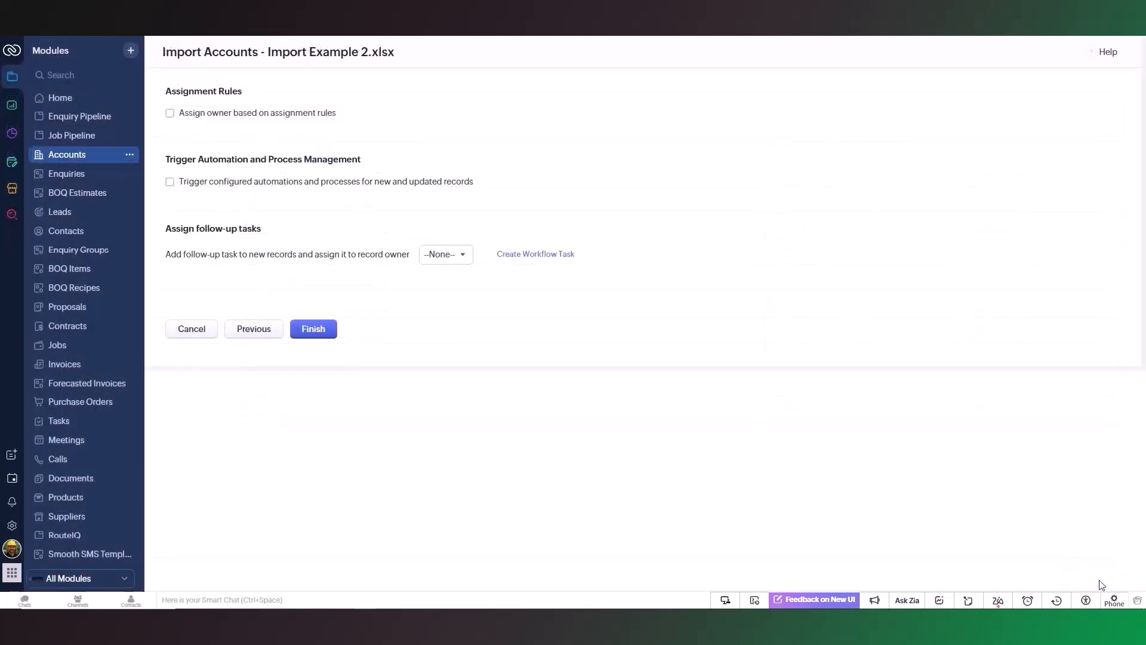
Finish the accounts import without assignment rules, automations or follow-up tasks, and open the file's link in the import status notification.
click(316, 331)
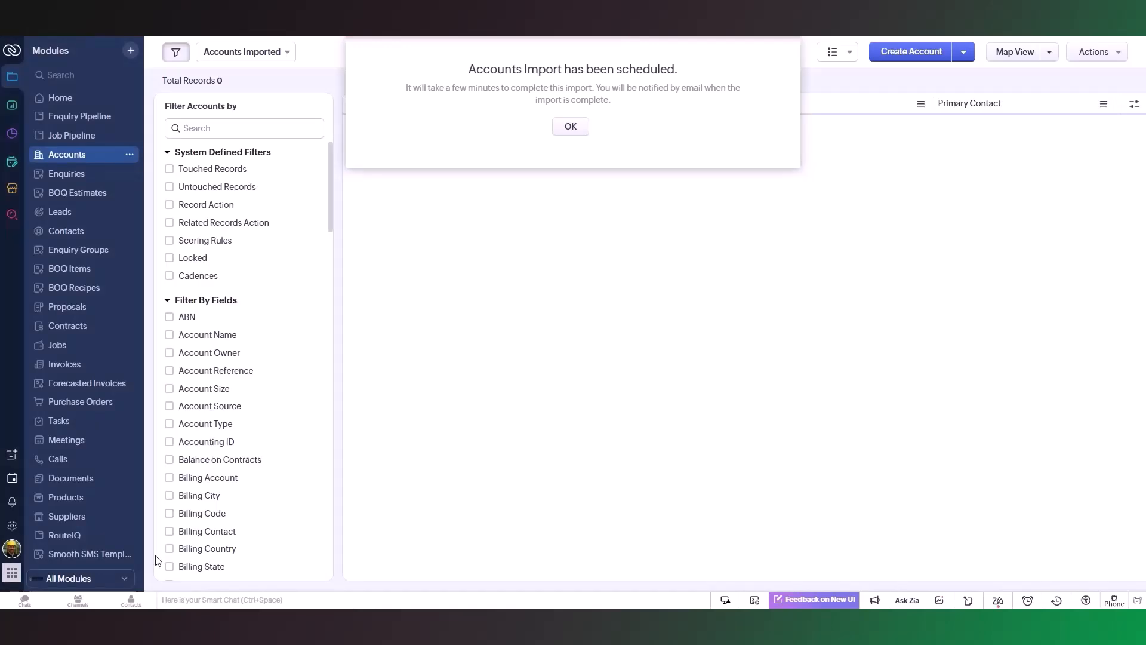
click(146, 576)
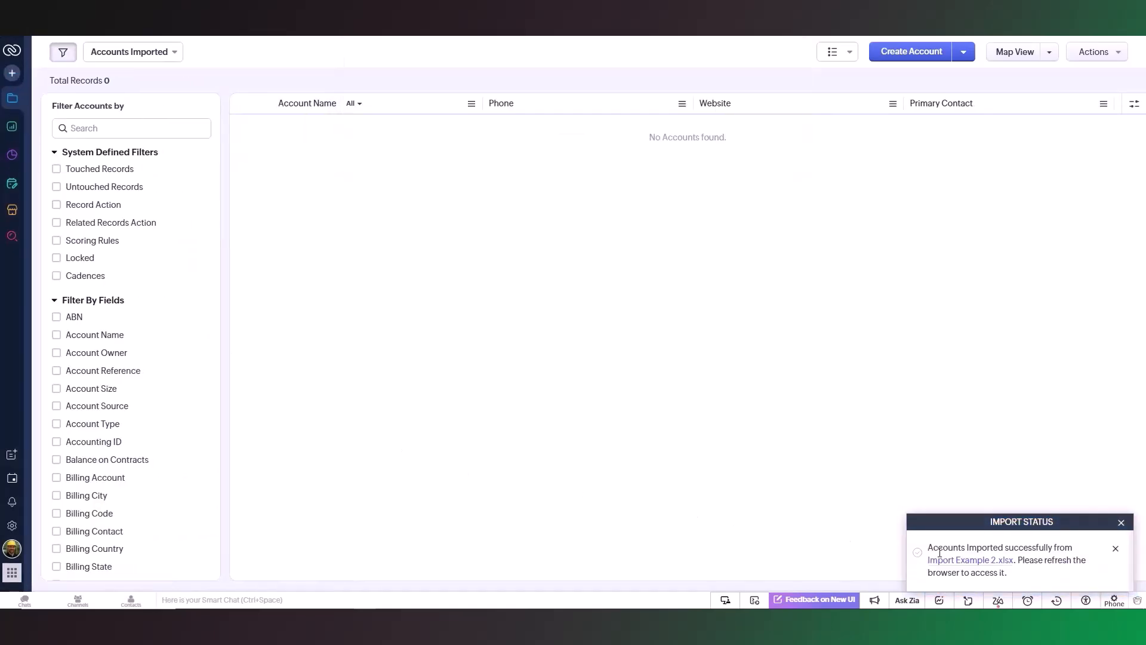
click(953, 563)
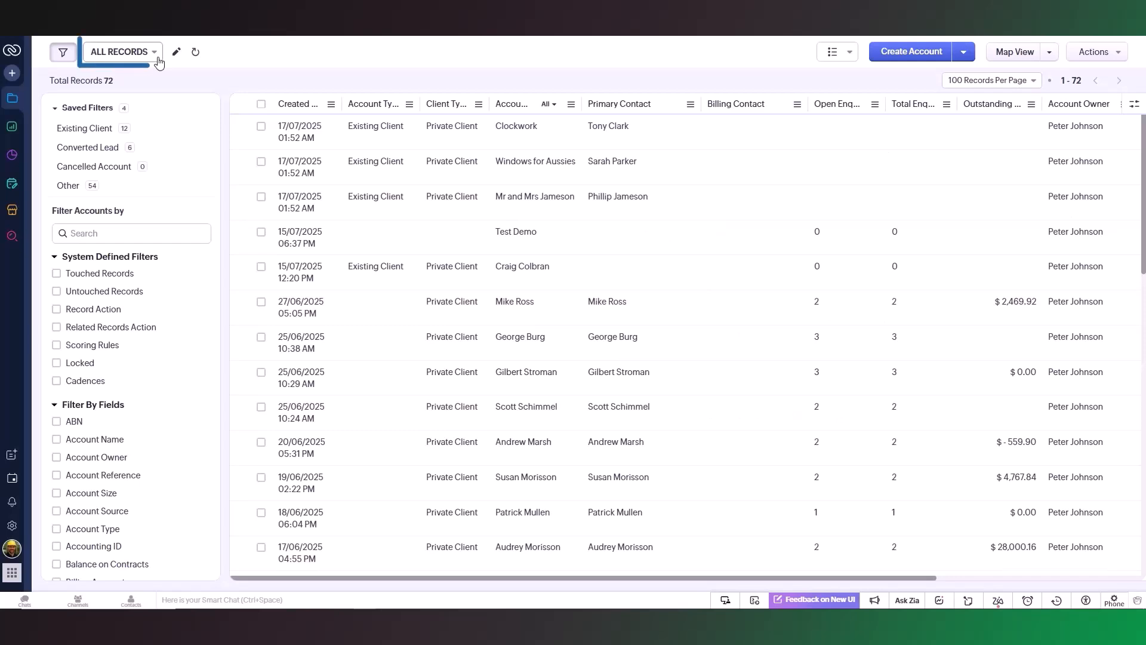
Open the settings of the Imported Accounts view and save it with Created Time Today as criterion and Primary Contact among its columns.
click(158, 60)
click(143, 402)
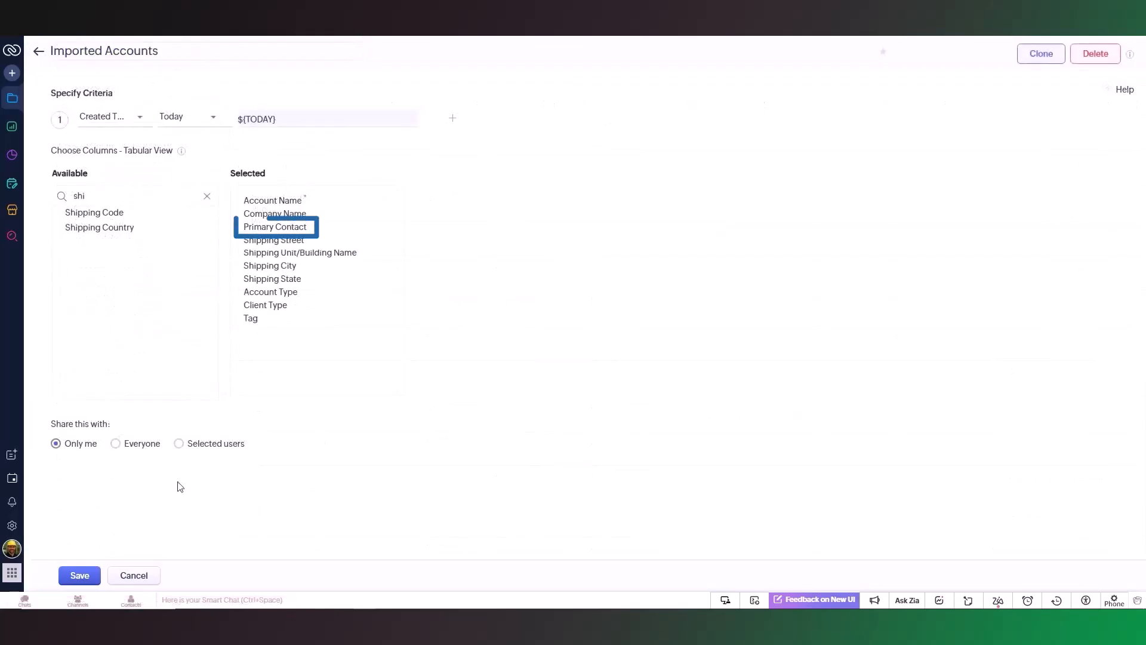
click(79, 576)
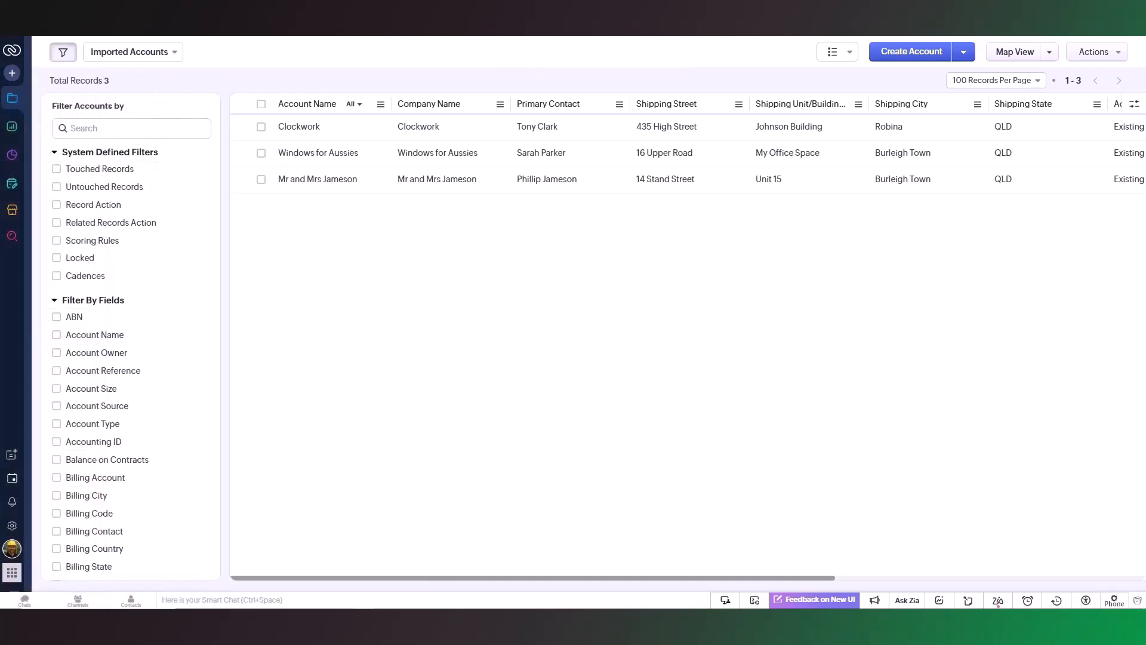
Open the imported family account at Unit 15, follow its primary contact, and check that contact's linked accounts and contact info.
click(318, 179)
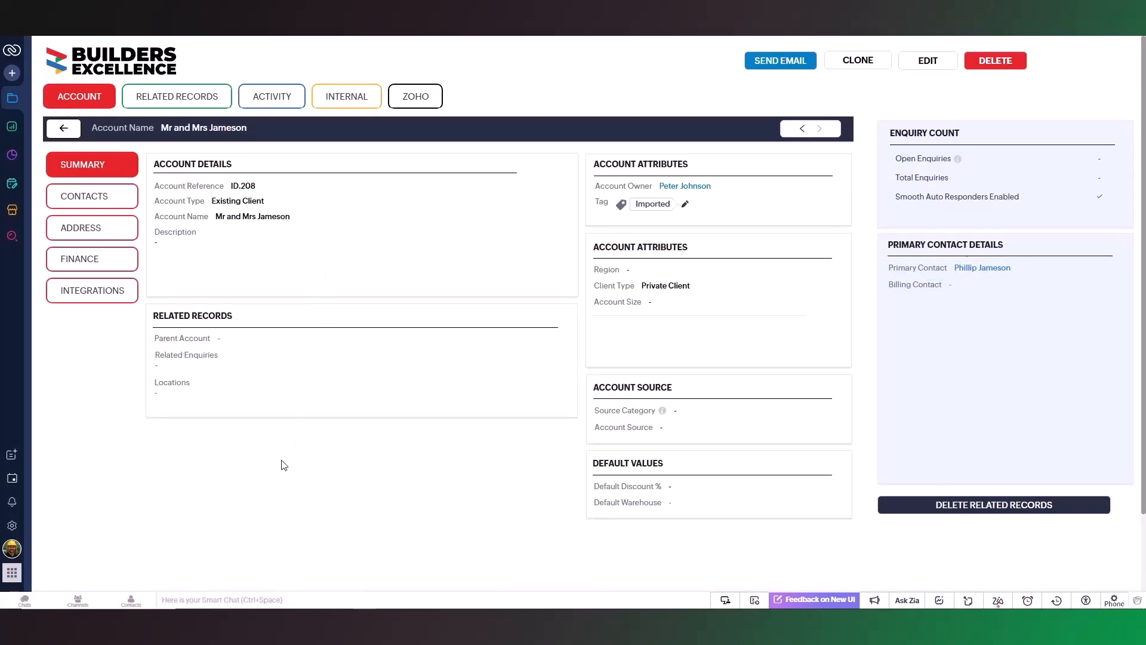
click(981, 269)
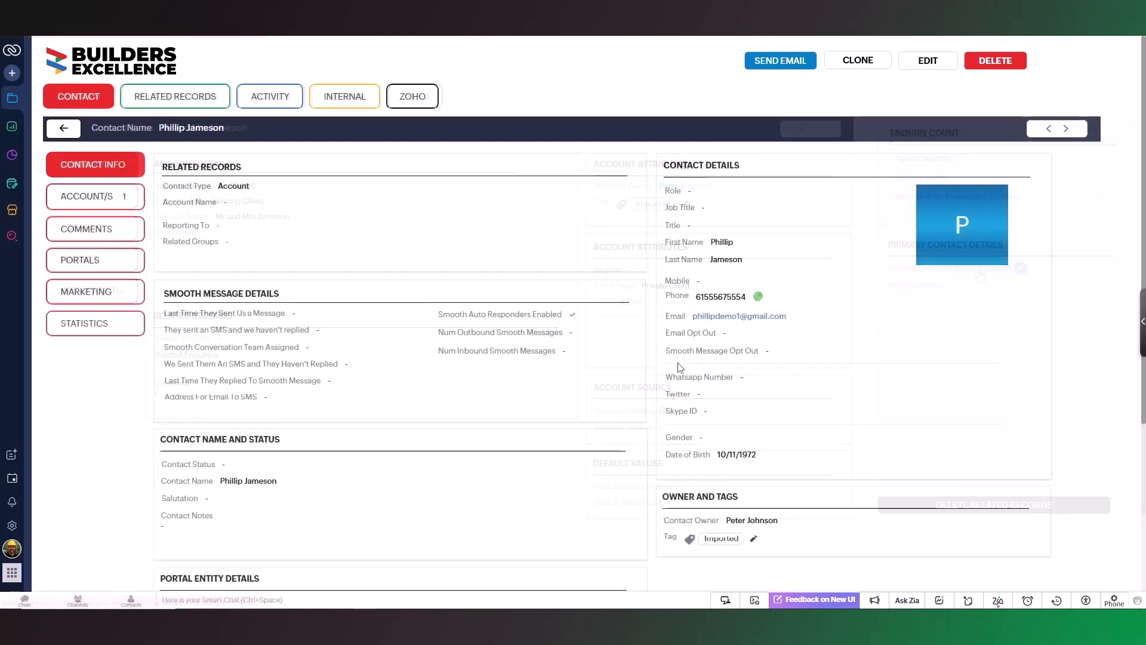
click(91, 197)
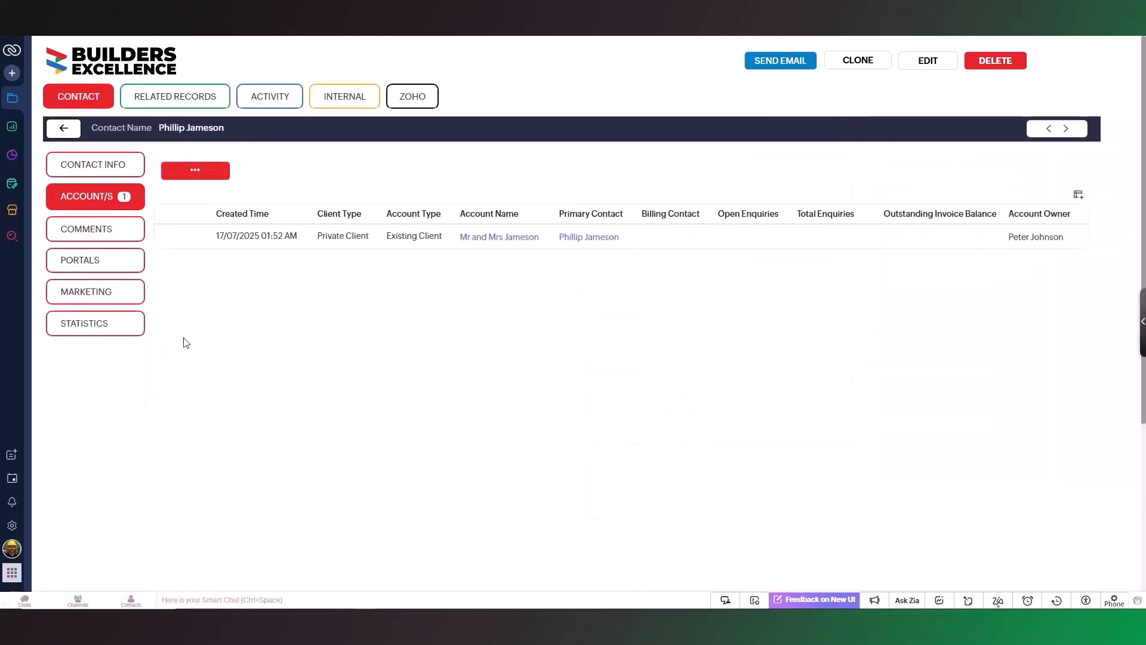
click(103, 166)
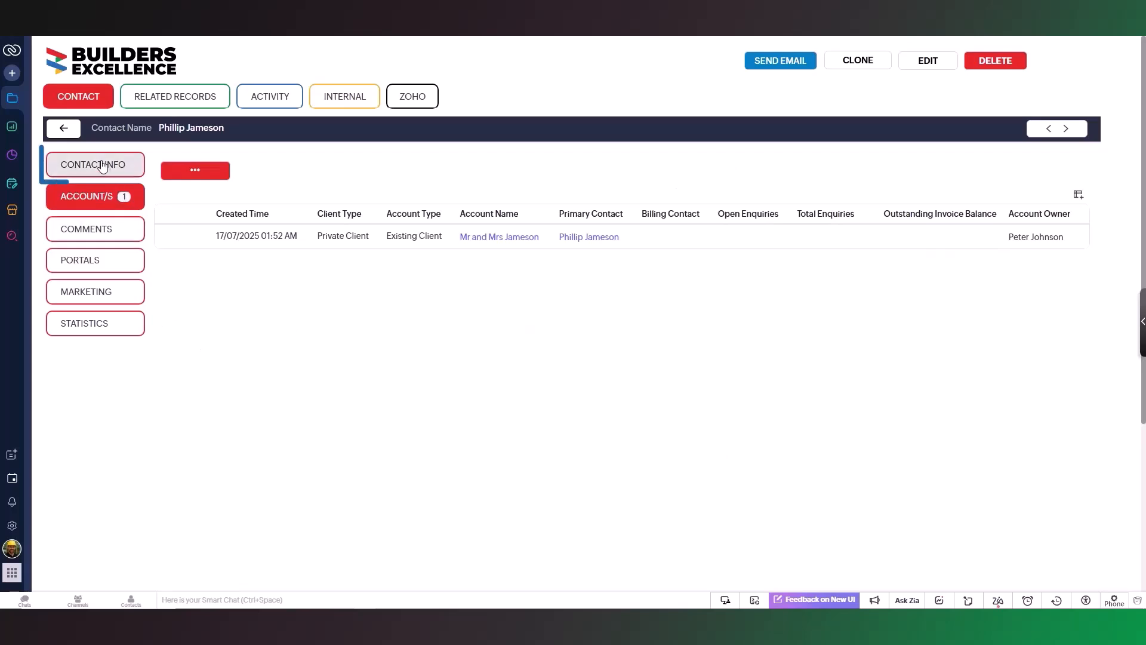